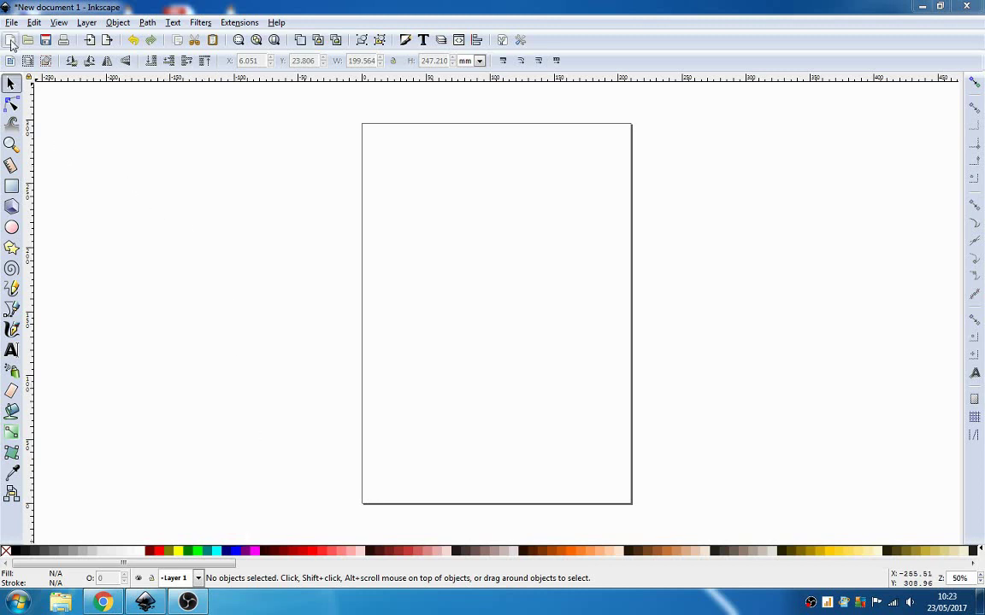
- Paste the 20 Free Elements artwork sheet and shift it to sit inside the page edges
{"action": "left_click", "coordinate": [12, 22]}
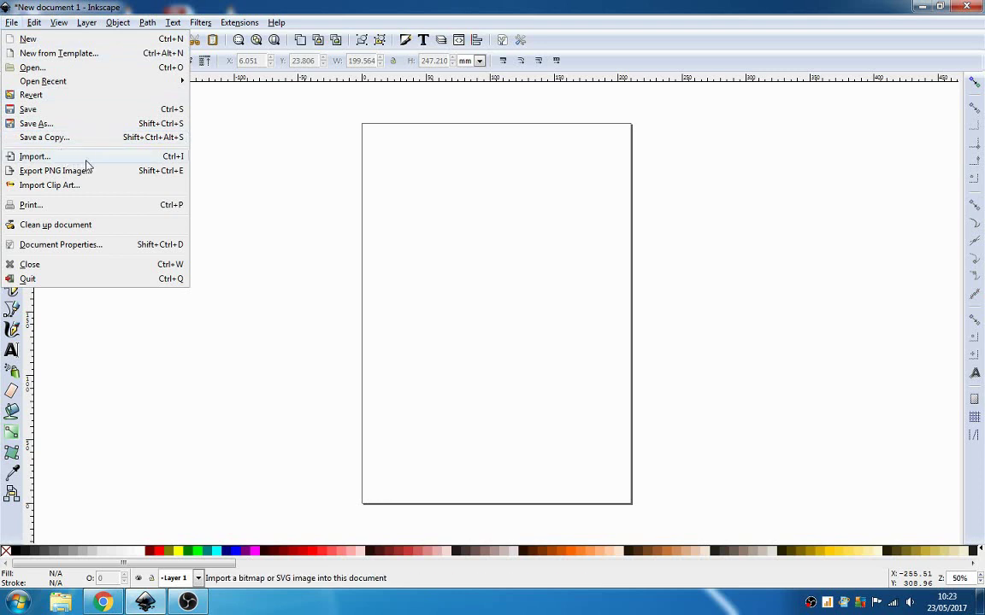
{"action": "left_click", "coordinate": [469, 296]}
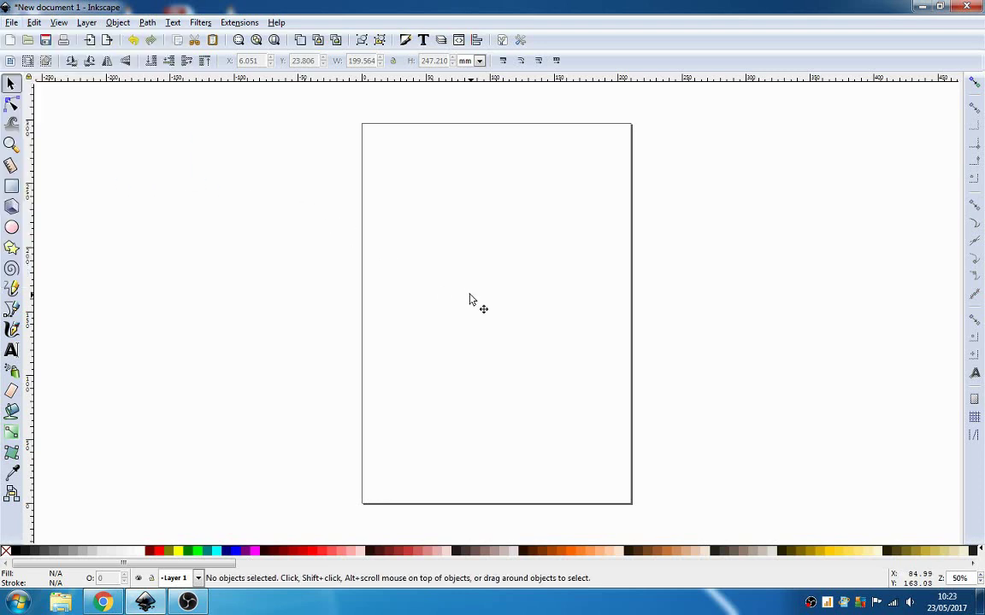
{"action": "key", "text": "ctrl+v"}
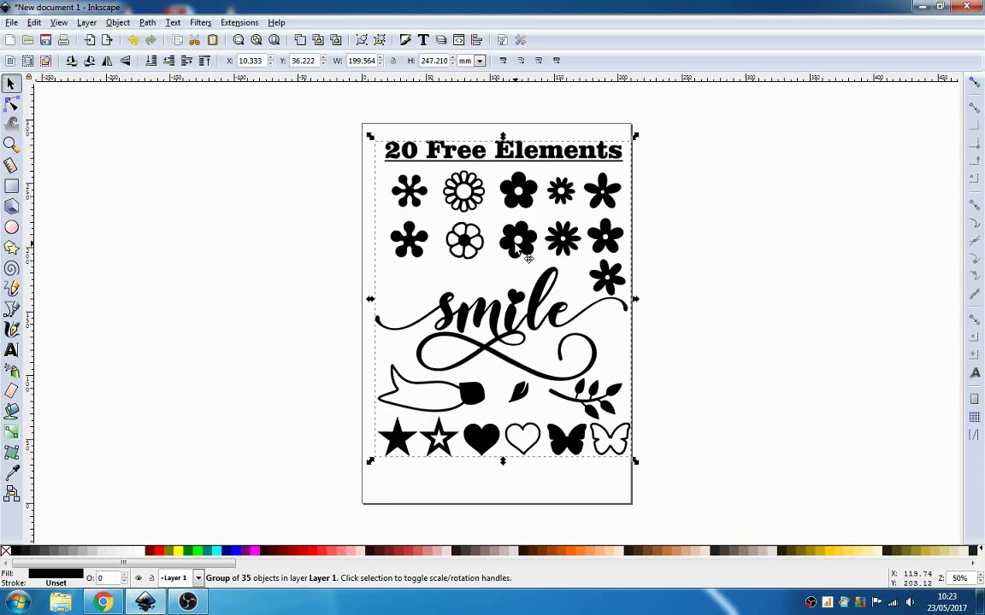
{"action": "left_click_drag", "start_coordinate": [514, 251], "coordinate": [504, 259]}
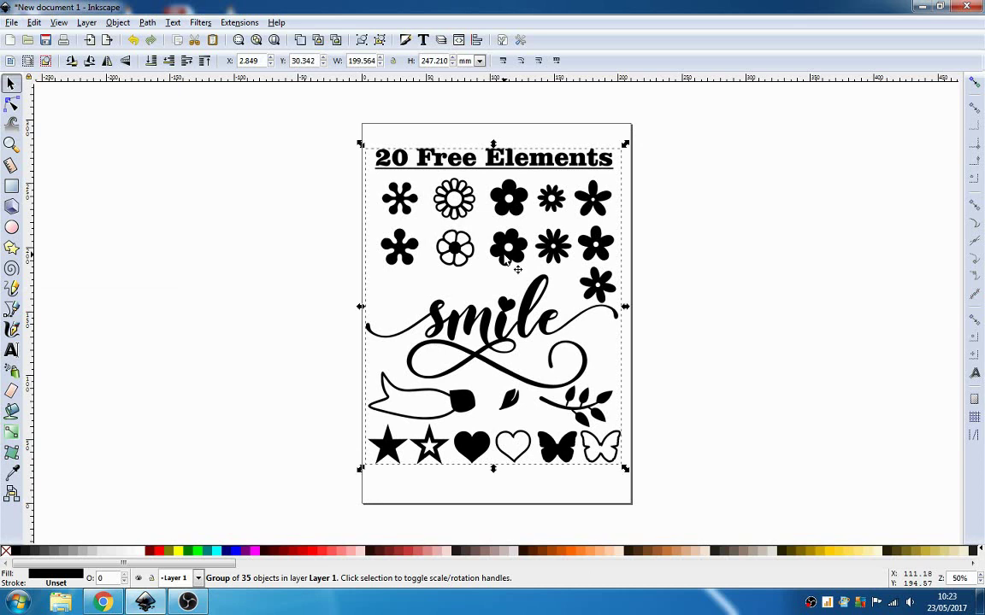
- Ungroup the 20 Free Elements artwork into separate pieces
{"action": "right_click", "coordinate": [505, 259]}
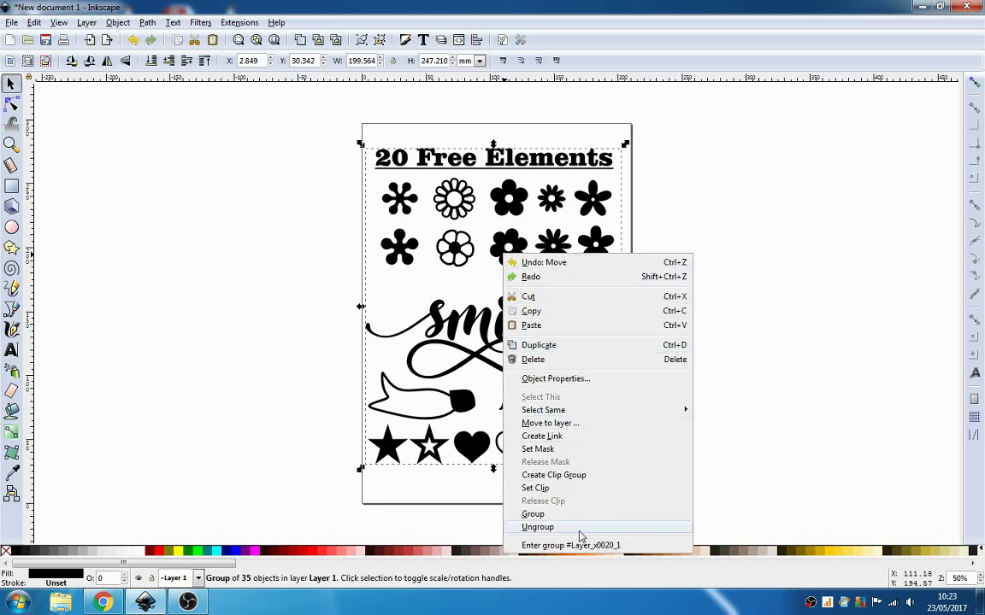
{"action": "left_click", "coordinate": [538, 528]}
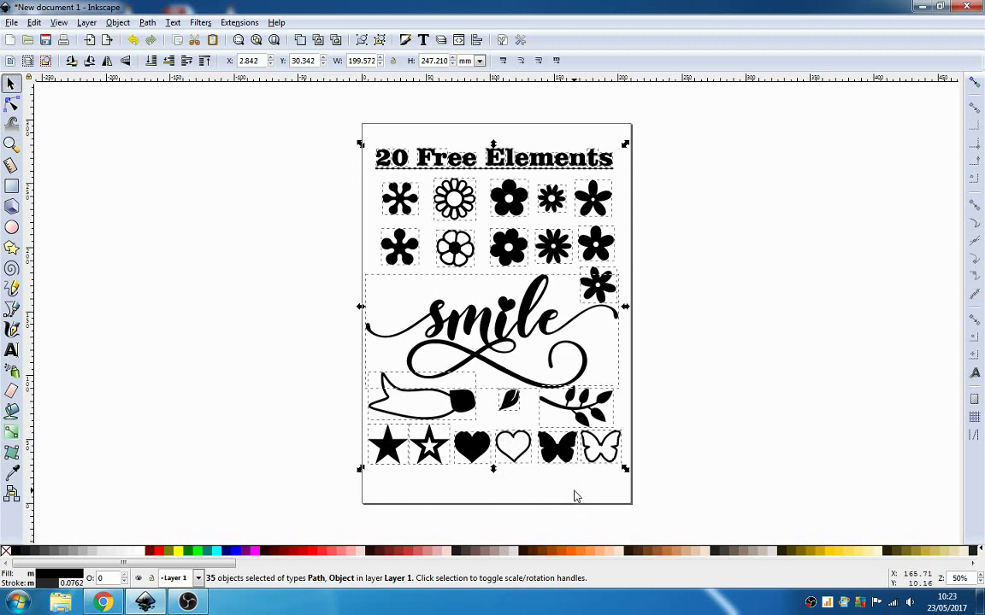
{"action": "key", "text": "ctrl"}
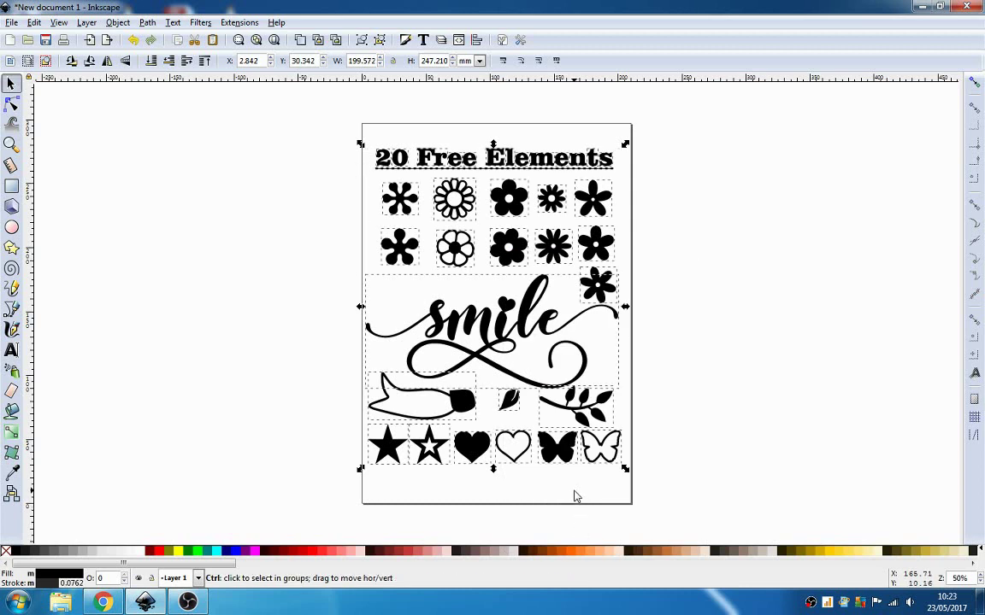
{"action": "left_click", "coordinate": [691, 334]}
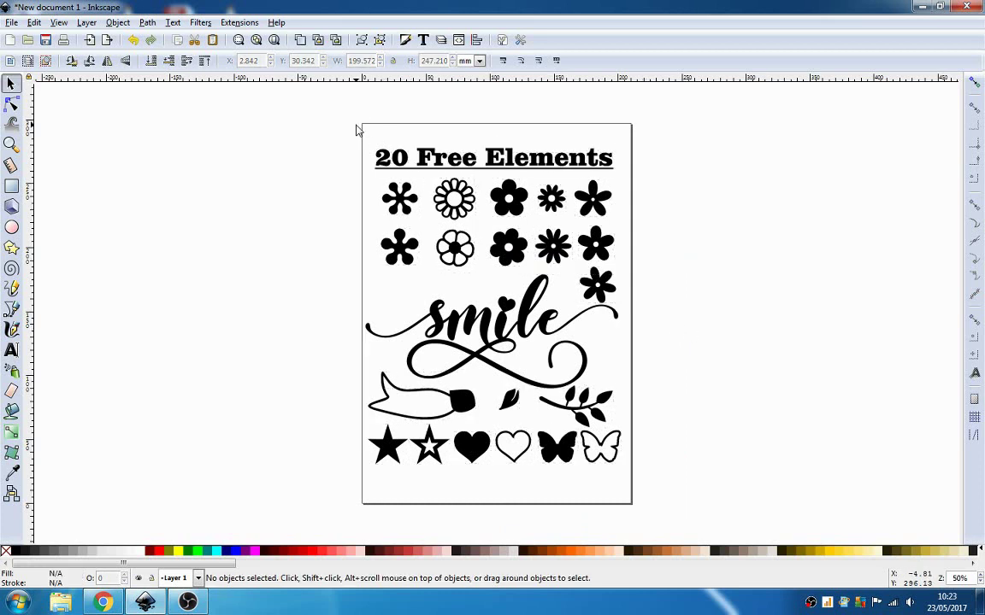
- Delete the title, the right-hand flowers and the top-left asterisk flower
{"action": "left_click_drag", "start_coordinate": [357, 129], "coordinate": [651, 199]}
{"action": "key", "text": "Delete"}
{"action": "left_click_drag", "start_coordinate": [530, 165], "coordinate": [626, 319]}
{"action": "key", "text": "Delete"}
{"action": "left_click", "coordinate": [504, 247]}
{"action": "key", "text": "Delete"}
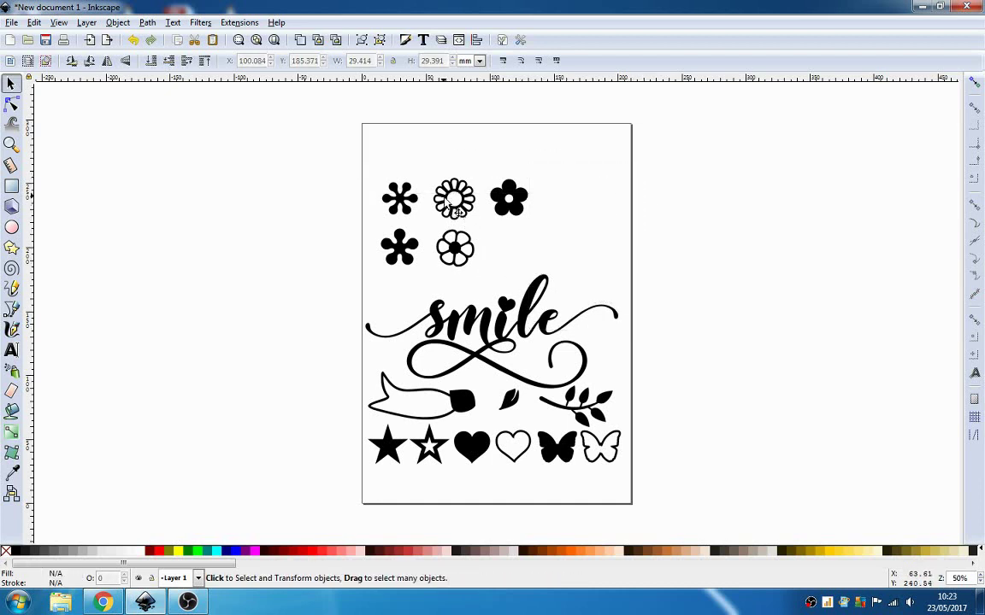
{"action": "left_click_drag", "start_coordinate": [364, 165], "coordinate": [479, 221]}
{"action": "key", "text": "Delete"}
- Delete the second asterisk flower, the stars-hearts-butterflies row and the small single leaf
{"action": "left_click", "coordinate": [400, 247]}
{"action": "key", "text": "Delete"}
{"action": "mouse_move", "coordinate": [341, 417]}
{"action": "left_mouse_down"}
{"action": "mouse_move", "coordinate": [387, 451]}
{"action": "mouse_move", "coordinate": [688, 506]}
{"action": "left_mouse_up"}
{"action": "key", "text": "Delete"}
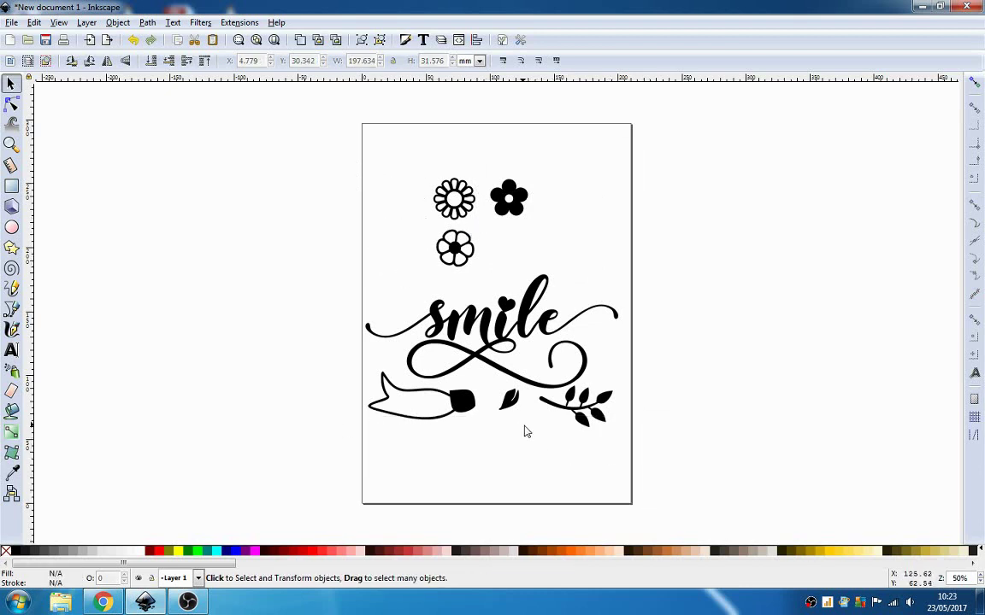
{"action": "left_click", "coordinate": [509, 398]}
{"action": "key", "text": "Delete"}
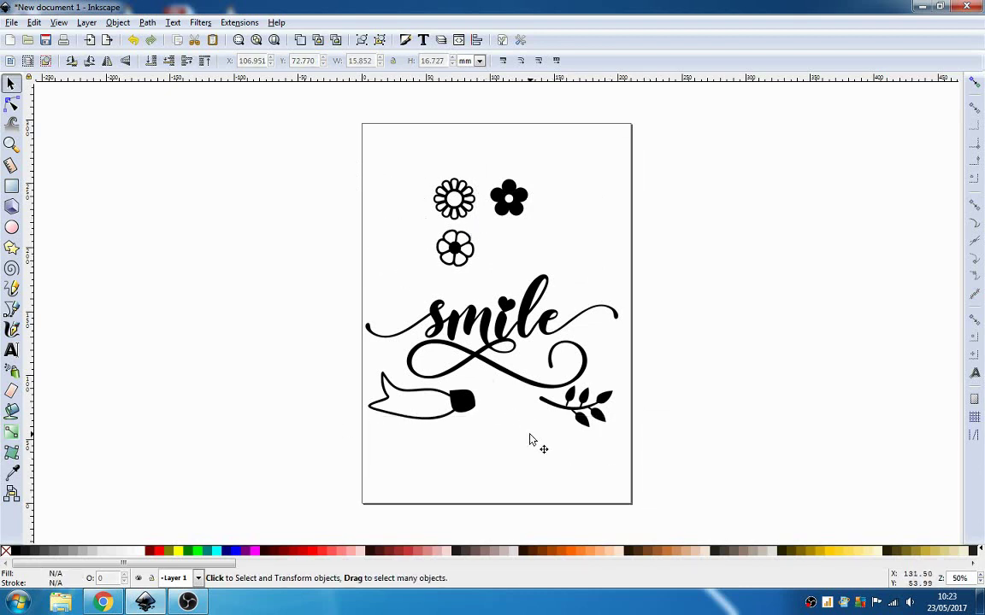
{"action": "left_click", "coordinate": [454, 199]}
- Delete the outlined daisy and zoom in on the remaining flowers and smile
{"action": "key", "text": "Delete"}
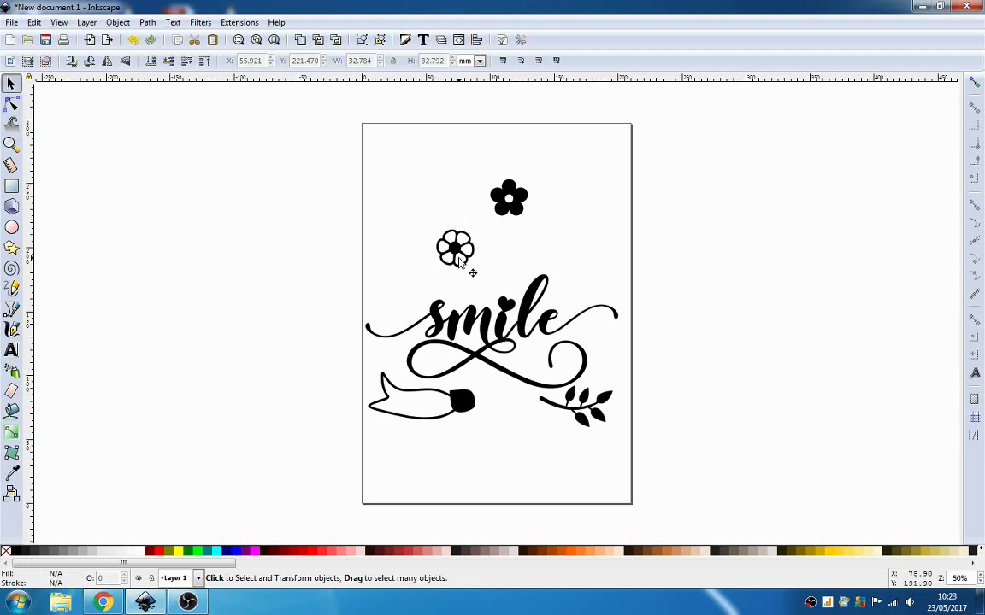
{"action": "key", "text": "plus"}
{"action": "key", "text": "plus"}
{"action": "key", "text": "plus"}
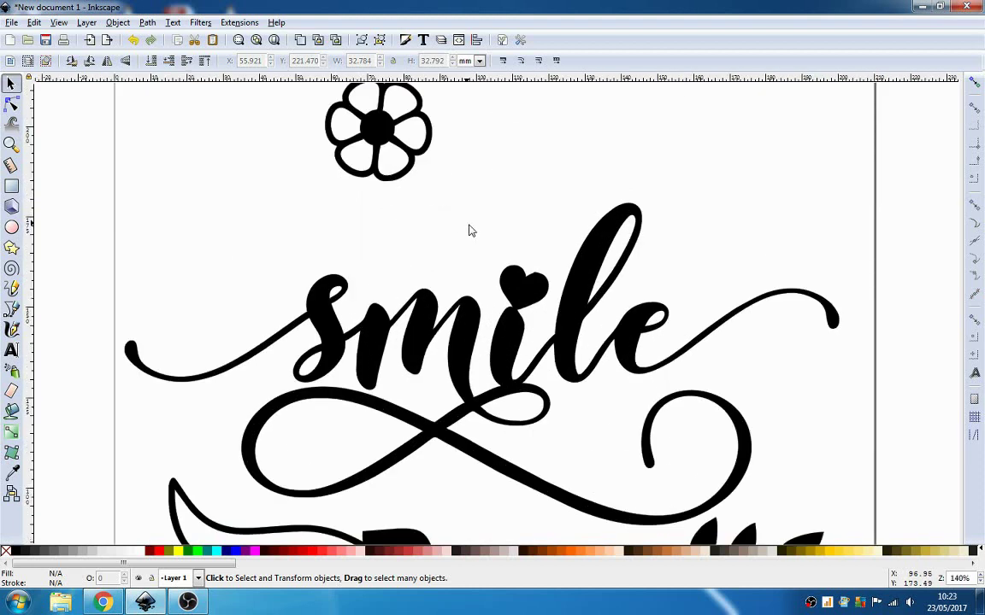
{"action": "key", "text": "minus"}
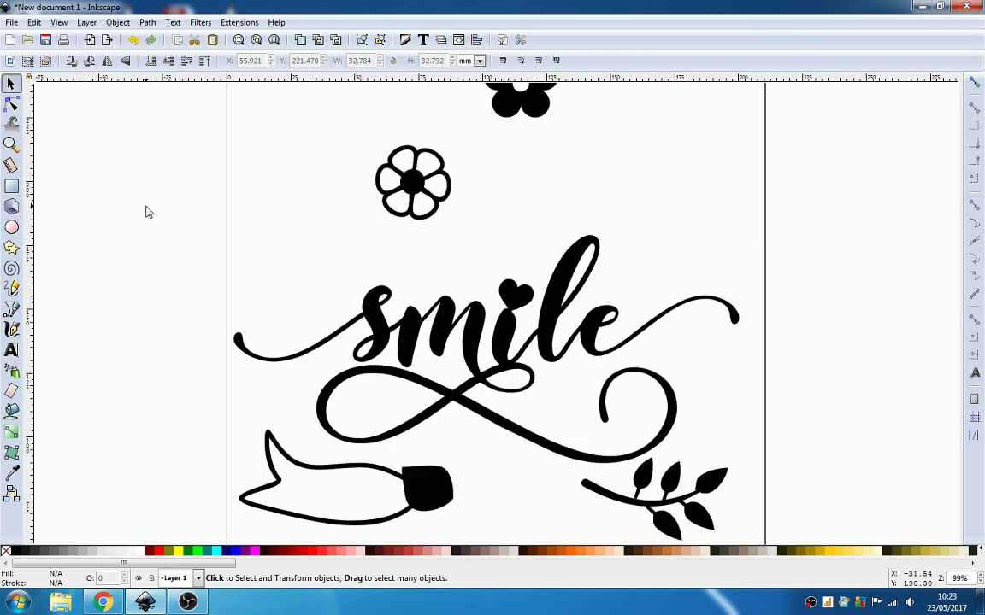
- Fill the outlined flower's petals with white using the Paint Bucket
{"action": "left_click", "coordinate": [12, 410]}
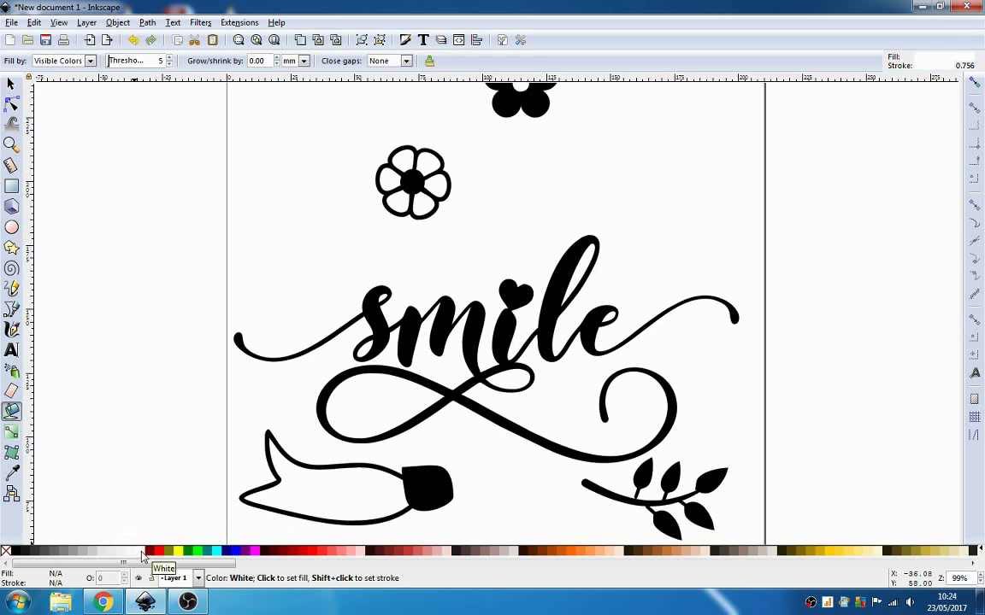
{"action": "right_click", "coordinate": [143, 556]}
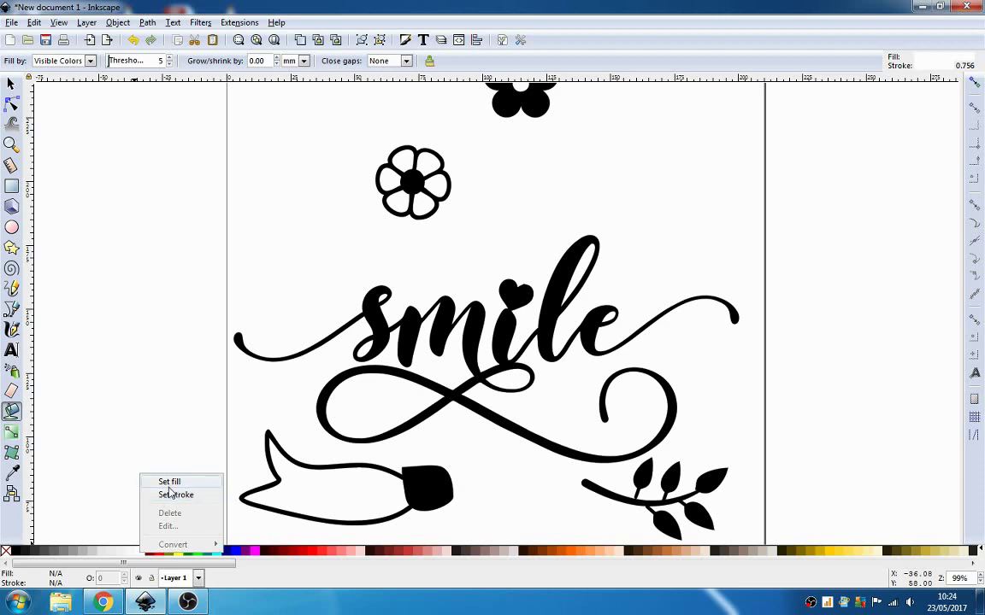
{"action": "left_click", "coordinate": [202, 496]}
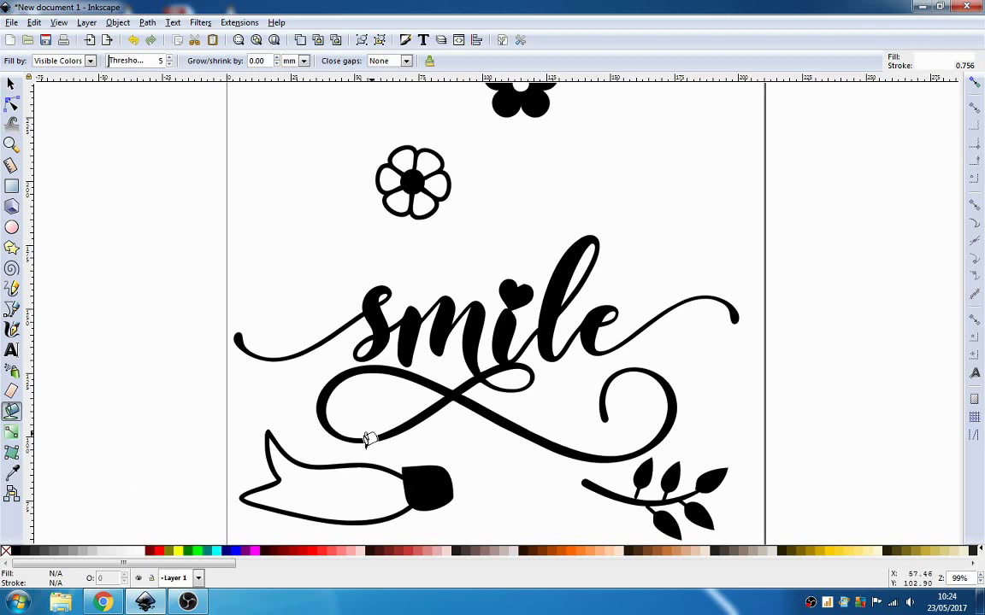
{"action": "left_click", "coordinate": [401, 159]}
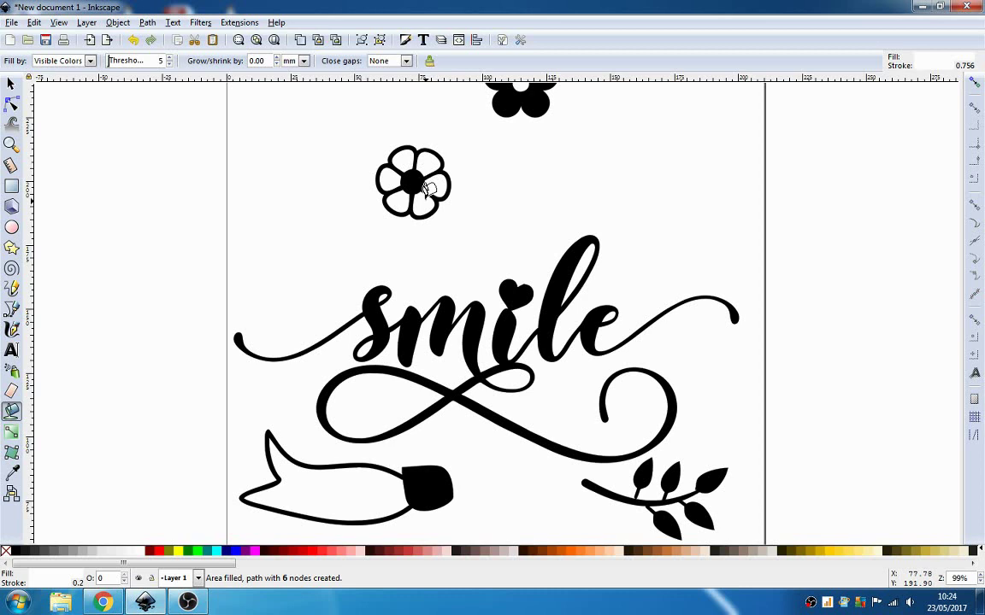
- Group the outlined flower together with its white petal fills
{"action": "key", "text": "s"}
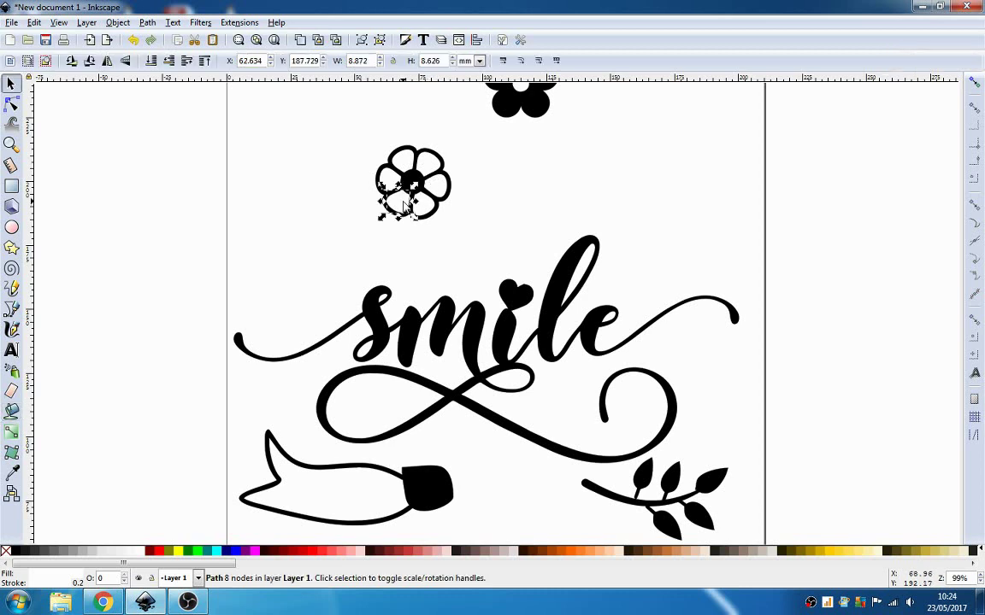
{"action": "left_click_drag", "start_coordinate": [361, 127], "coordinate": [459, 239]}
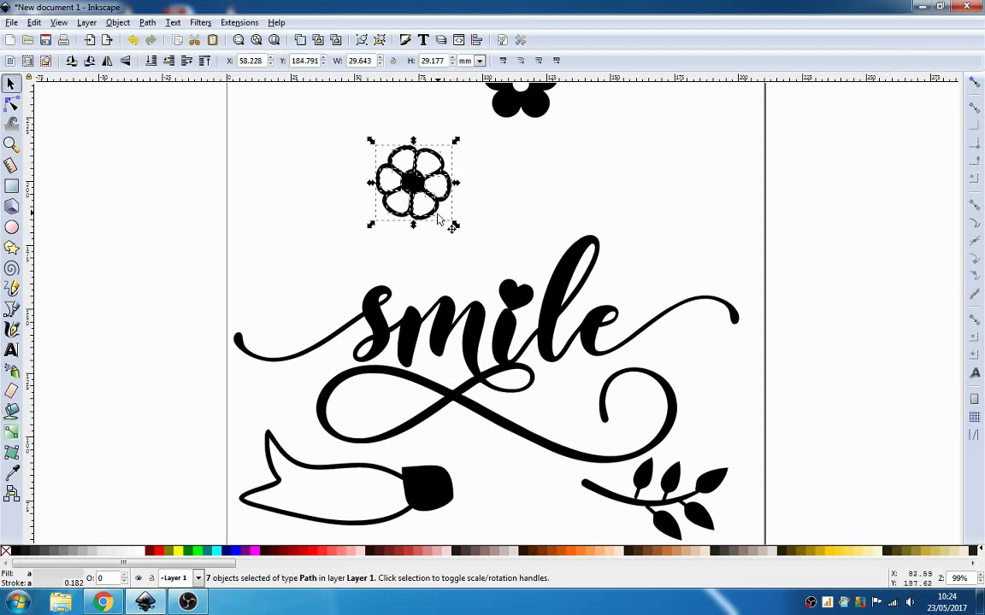
{"action": "key", "text": "ctrl+g"}
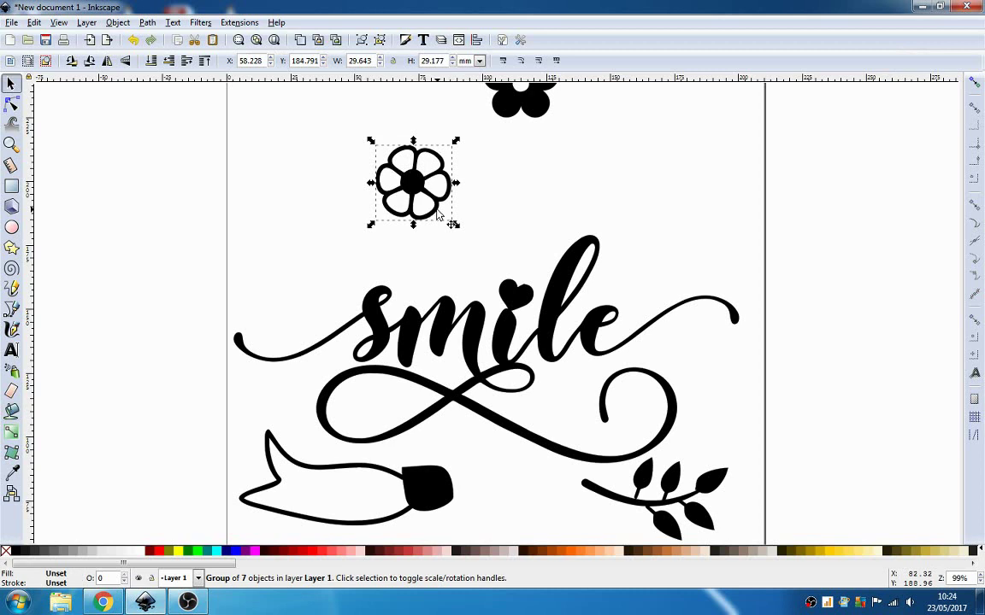
{"action": "key", "text": "minus"}
- Move the outlined flower up-left and shift the black flower slightly left
{"action": "left_click", "coordinate": [534, 213]}
{"action": "left_click_drag", "start_coordinate": [427, 213], "coordinate": [394, 200]}
{"action": "left_click", "coordinate": [423, 205]}
{"action": "left_click_drag", "start_coordinate": [524, 171], "coordinate": [509, 168]}
{"action": "left_click", "coordinate": [507, 205]}
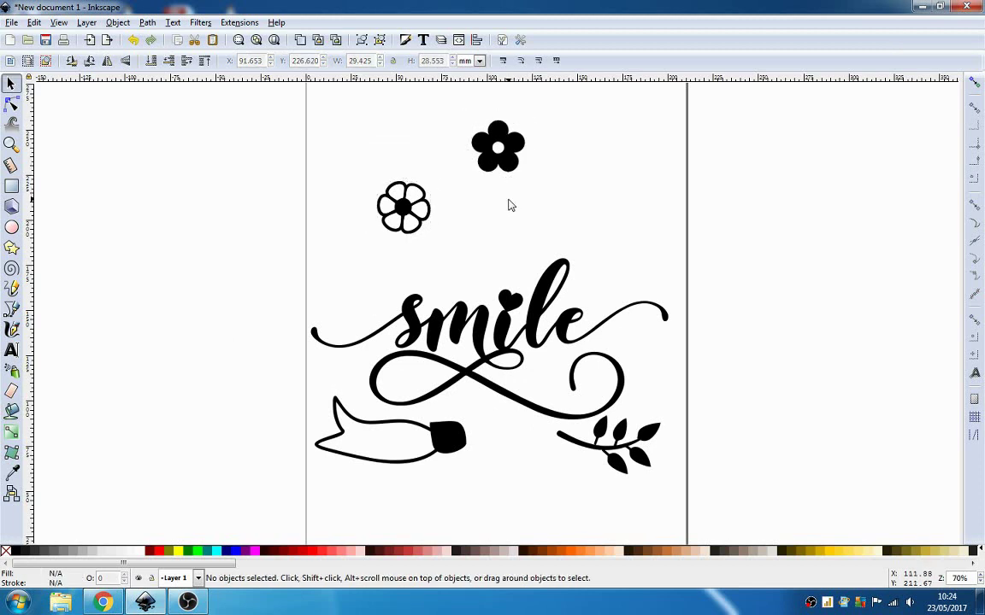
{"action": "left_click", "coordinate": [506, 167]}
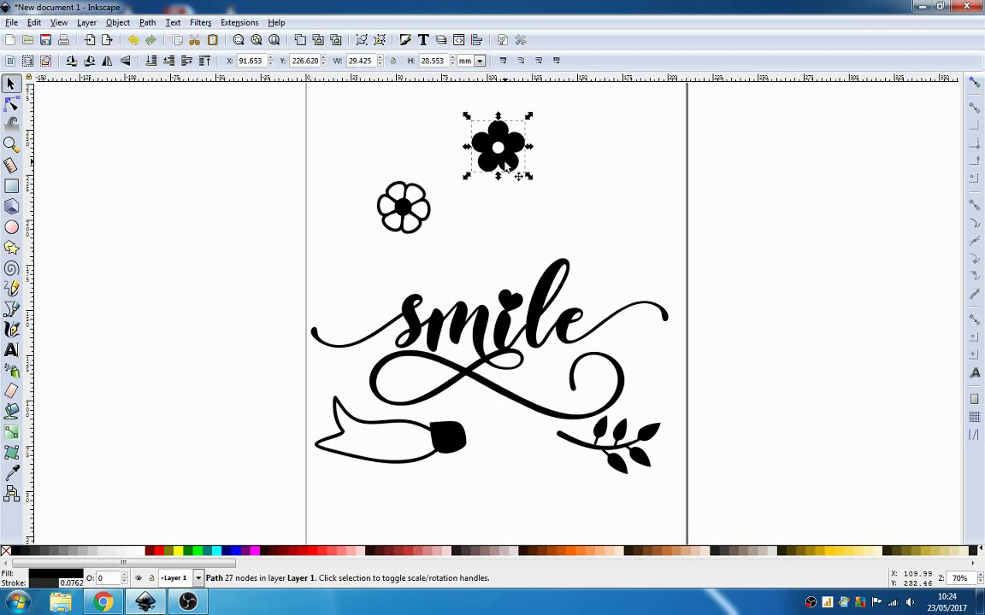
{"action": "left_click", "coordinate": [506, 169]}
{"action": "left_click", "coordinate": [505, 214]}
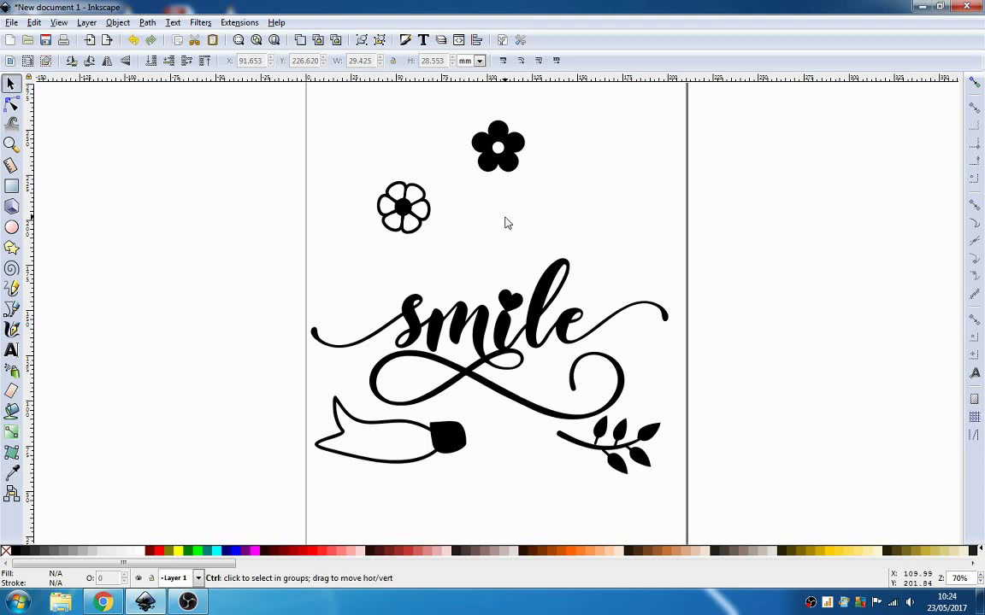
- Paste a copy of the black flower below it and tilt it slightly
{"action": "key", "text": "ctrl+v"}
{"action": "left_click", "coordinate": [524, 218]}
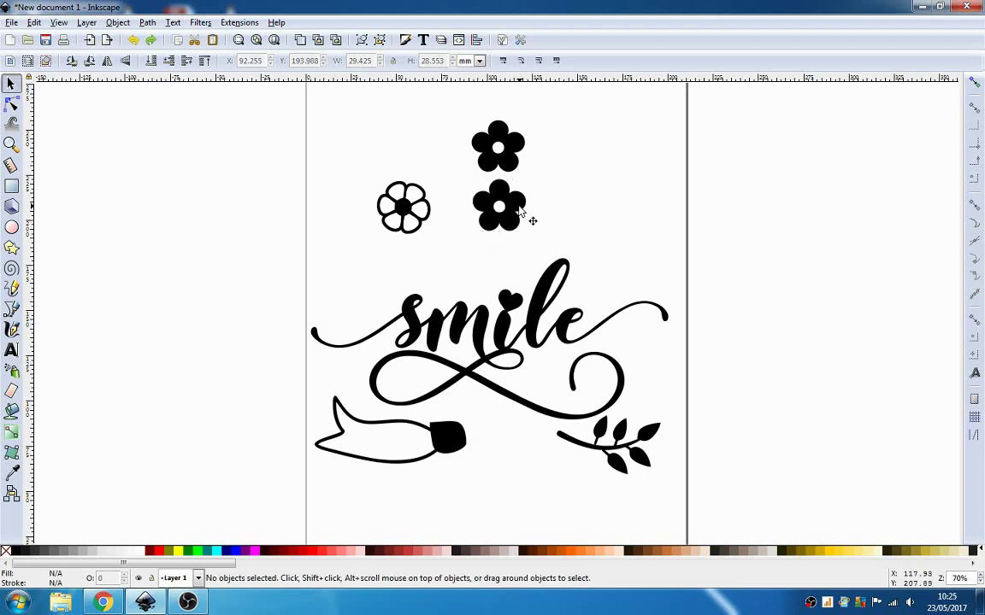
{"action": "left_click", "coordinate": [519, 212]}
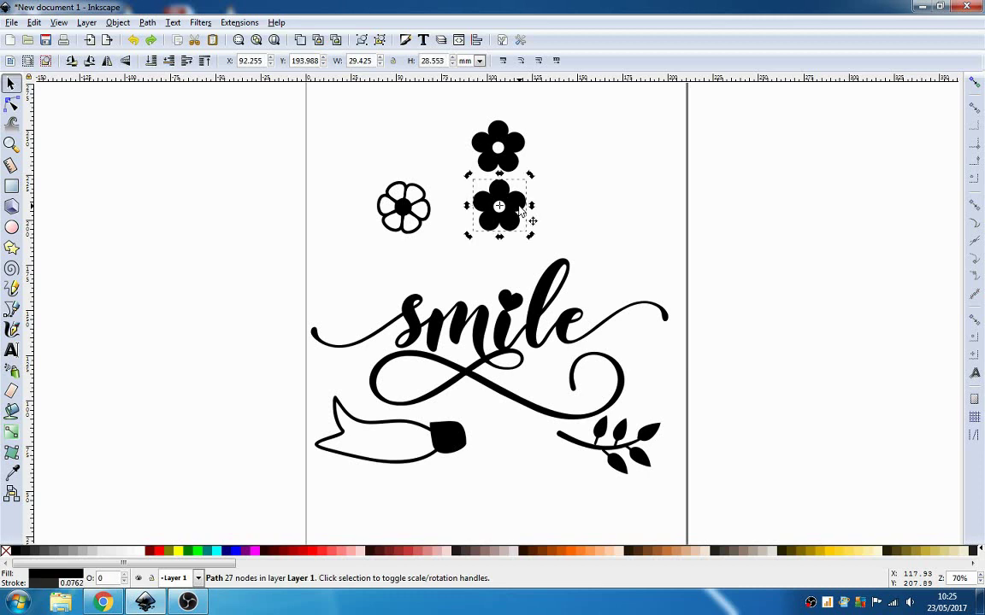
{"action": "left_click", "coordinate": [519, 212]}
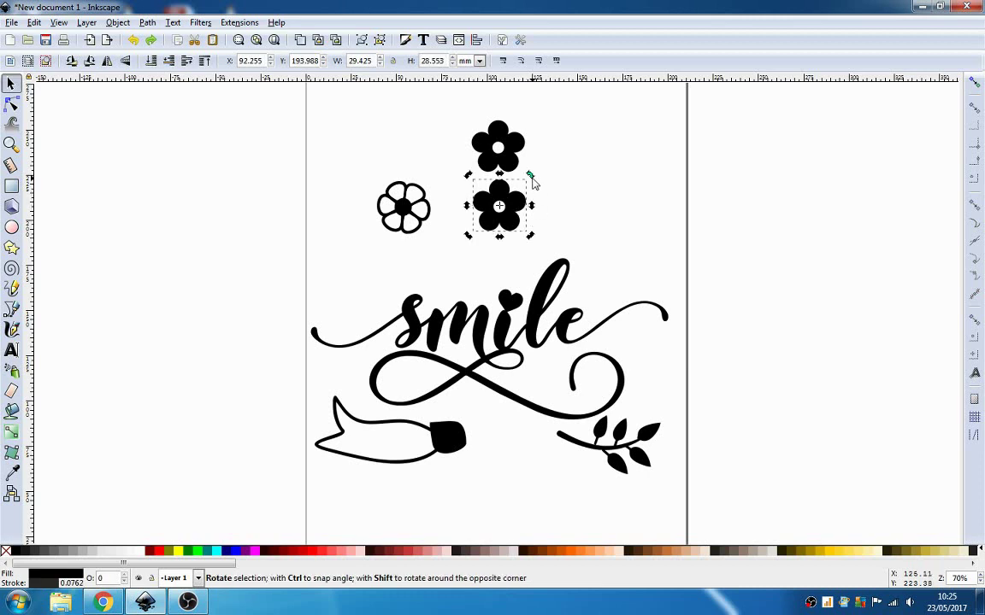
{"action": "left_click_drag", "start_coordinate": [534, 182], "coordinate": [547, 203]}
{"action": "left_click", "coordinate": [519, 260]}
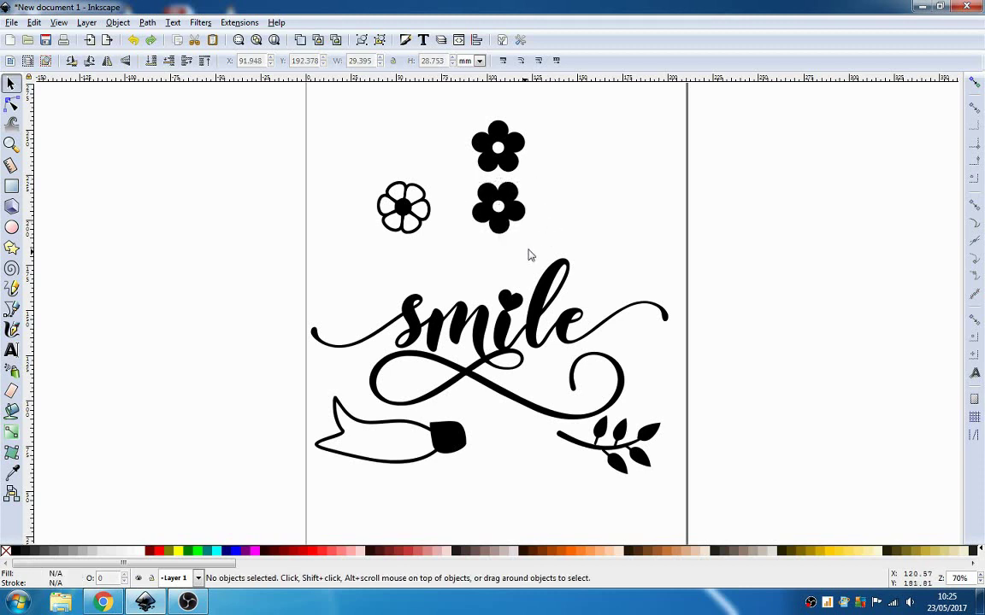
- Paste more black flower copies above smile and nudge them into a cross cluster
{"action": "left_click", "coordinate": [505, 159]}
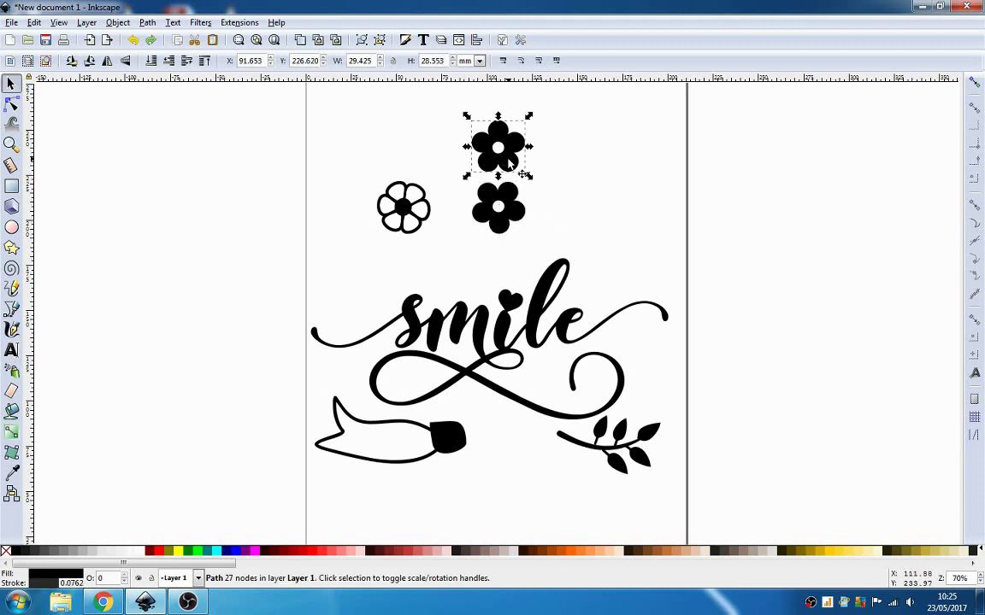
{"action": "left_click", "coordinate": [503, 271]}
{"action": "key", "text": "ctrl+v"}
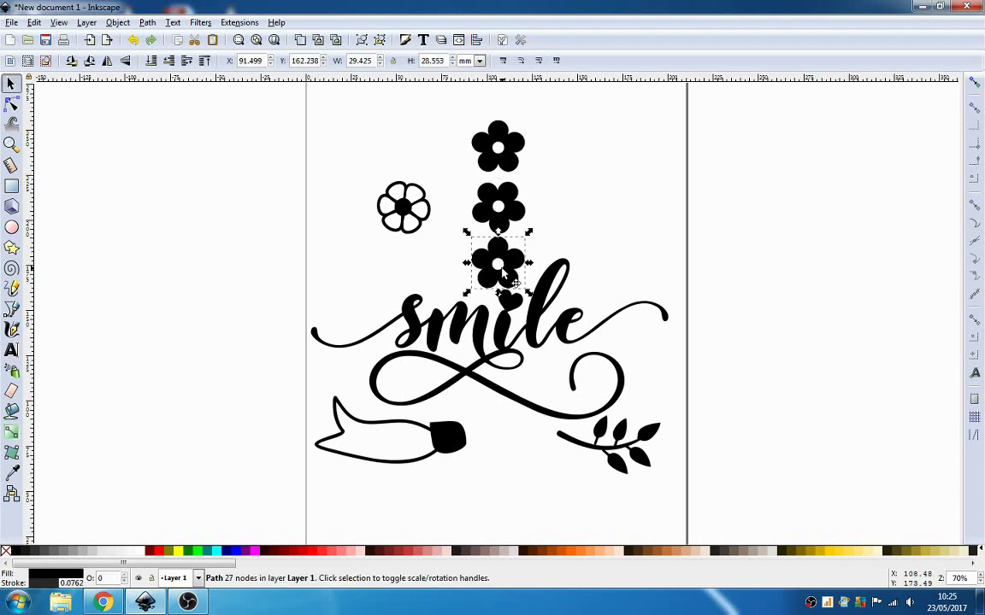
{"action": "left_click_drag", "start_coordinate": [506, 275], "coordinate": [511, 280]}
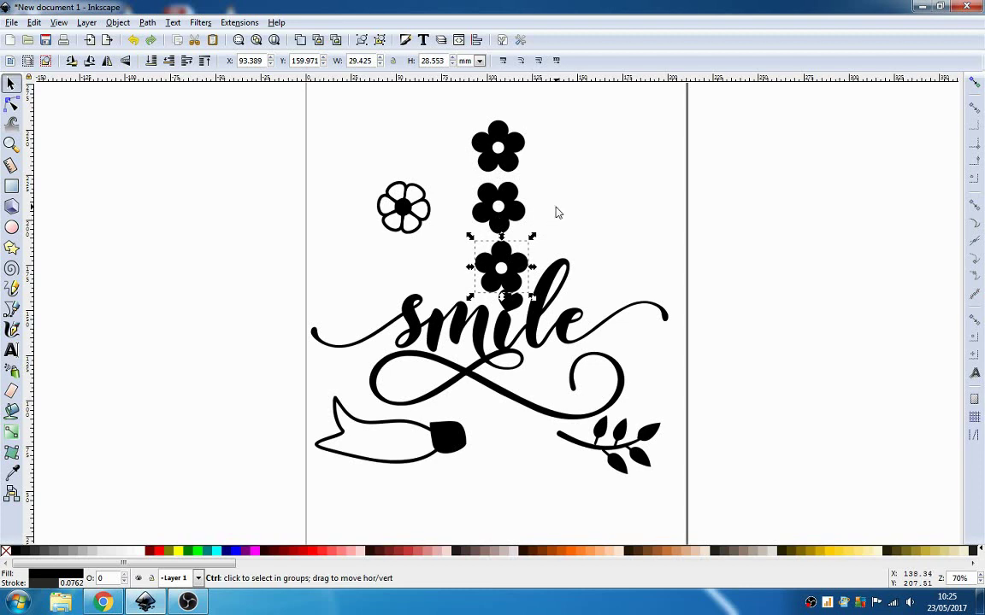
{"action": "key", "text": "ctrl+v"}
{"action": "key", "text": "ctrl+v"}
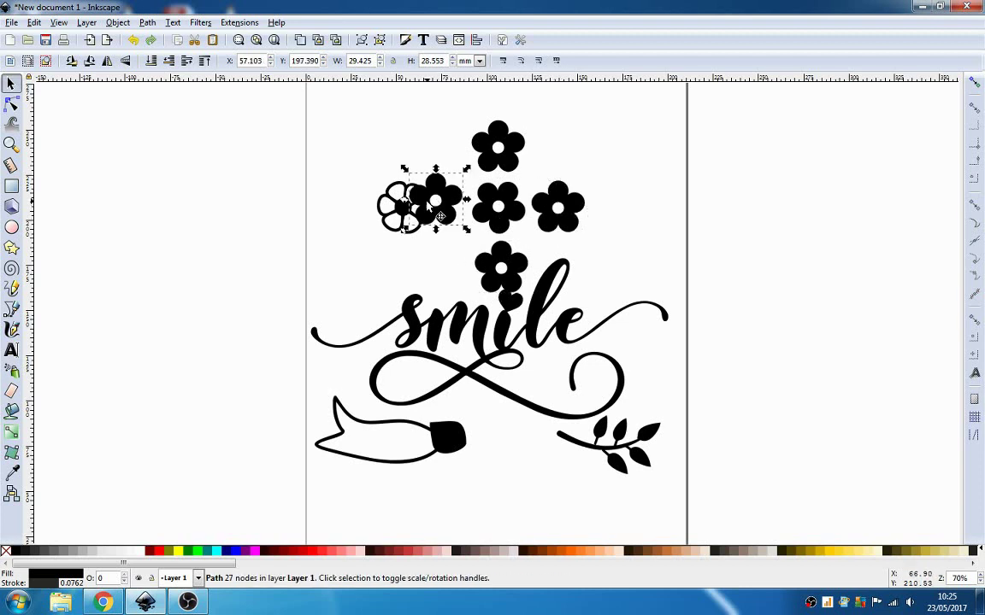
{"action": "mouse_move", "coordinate": [440, 216]}
{"action": "left_mouse_down"}
{"action": "mouse_move", "coordinate": [451, 218]}
{"action": "mouse_move", "coordinate": [376, 220]}
{"action": "left_mouse_up"}
{"action": "left_click", "coordinate": [412, 224]}
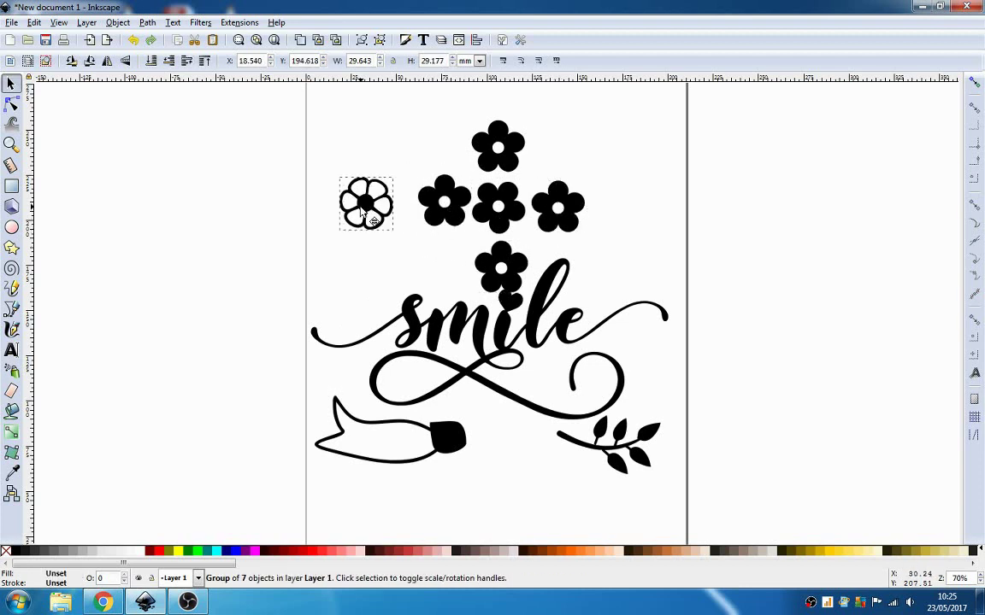
{"action": "left_click", "coordinate": [646, 442]}
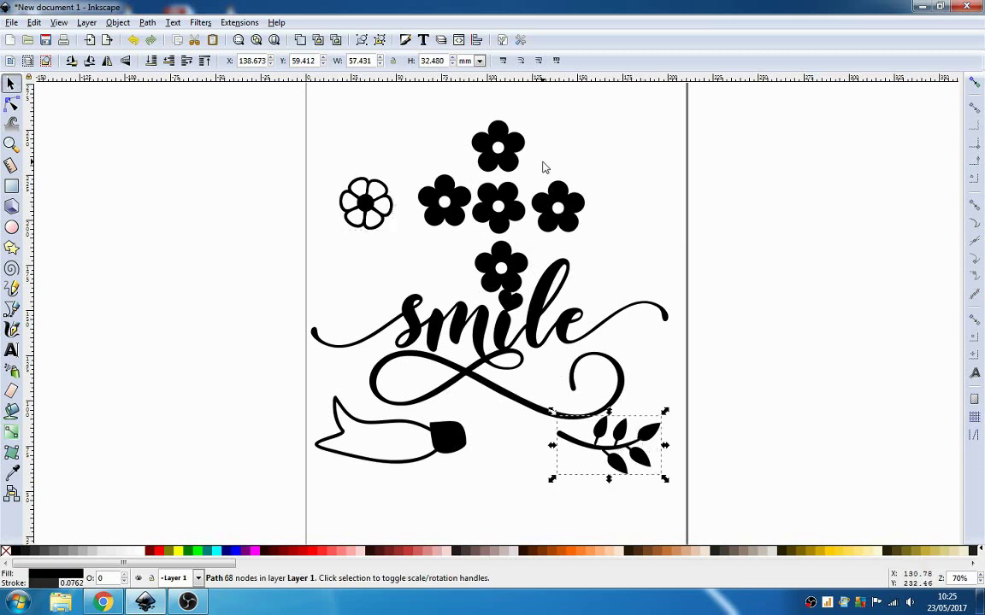
- Paste a leaf branch, rotate it upright and place it right of the top flower
{"action": "key", "text": "ctrl+v"}
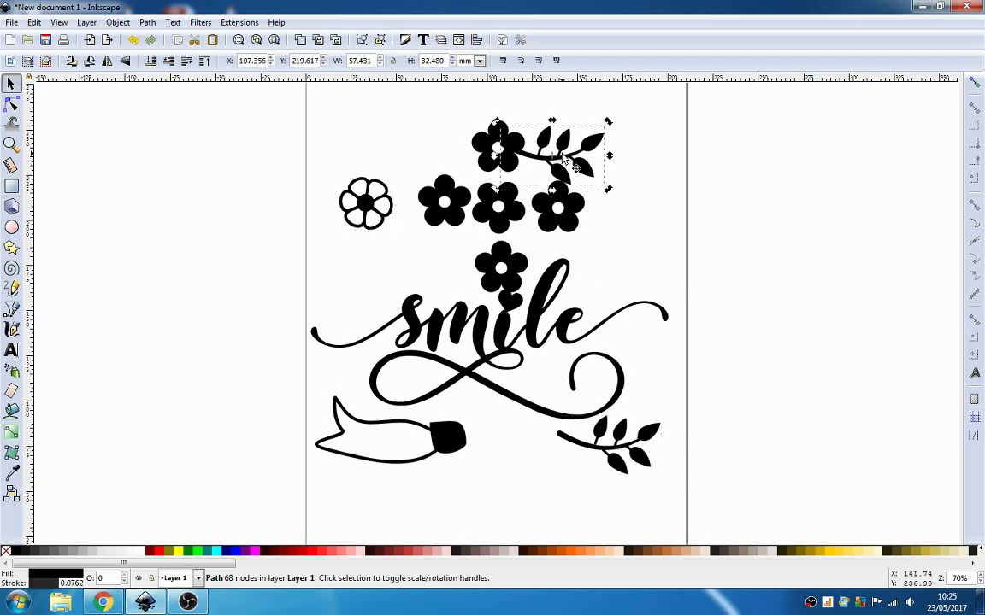
{"action": "left_click_drag", "start_coordinate": [608, 121], "coordinate": [575, 72]}
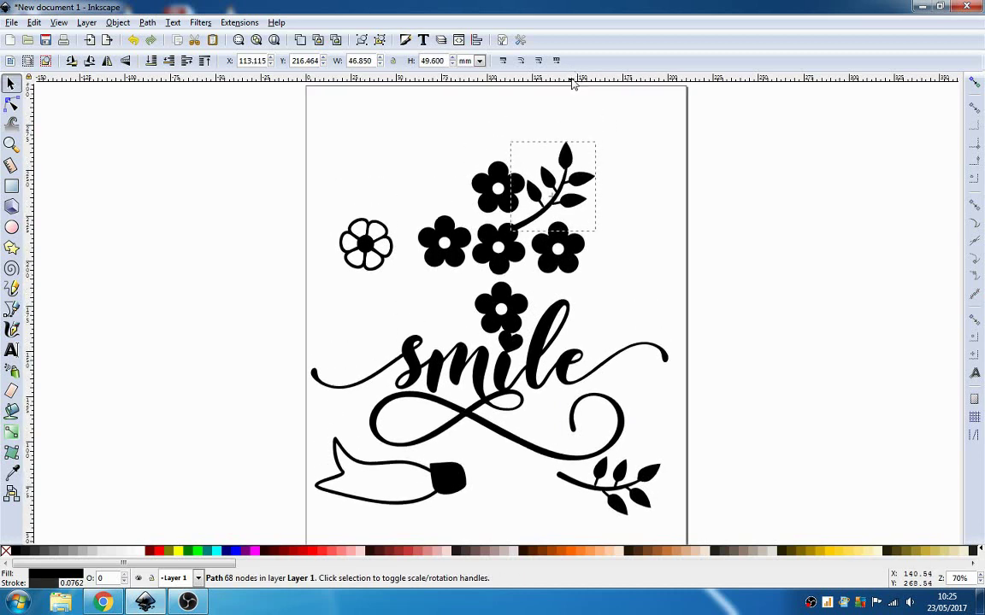
{"action": "left_click_drag", "start_coordinate": [538, 166], "coordinate": [547, 157]}
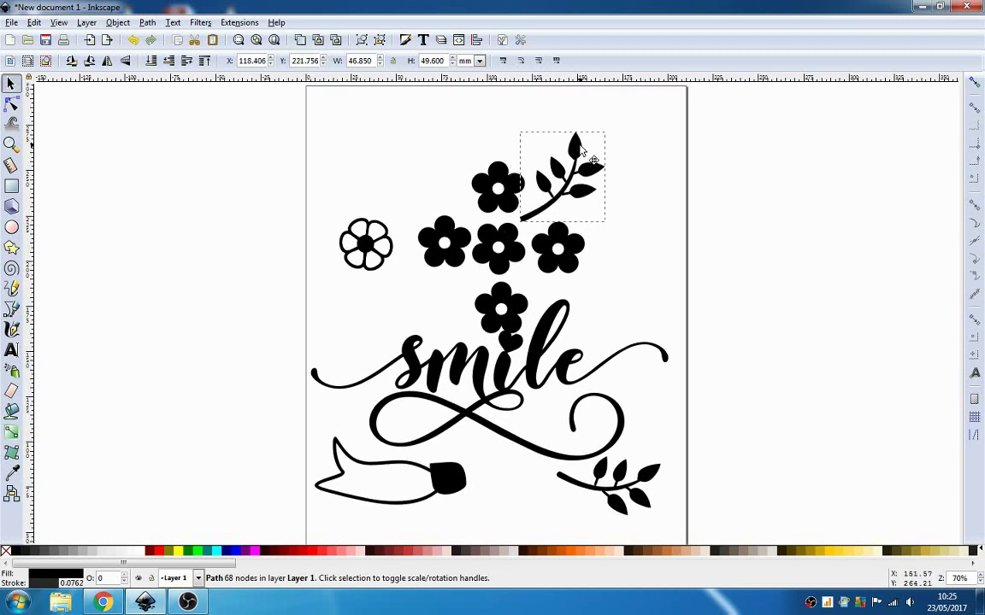
{"action": "left_click", "coordinate": [453, 168]}
- Paste a second leaf branch rotated up-left at the cluster's upper left
{"action": "key", "text": "ctrl+v"}
{"action": "left_click", "coordinate": [407, 169]}
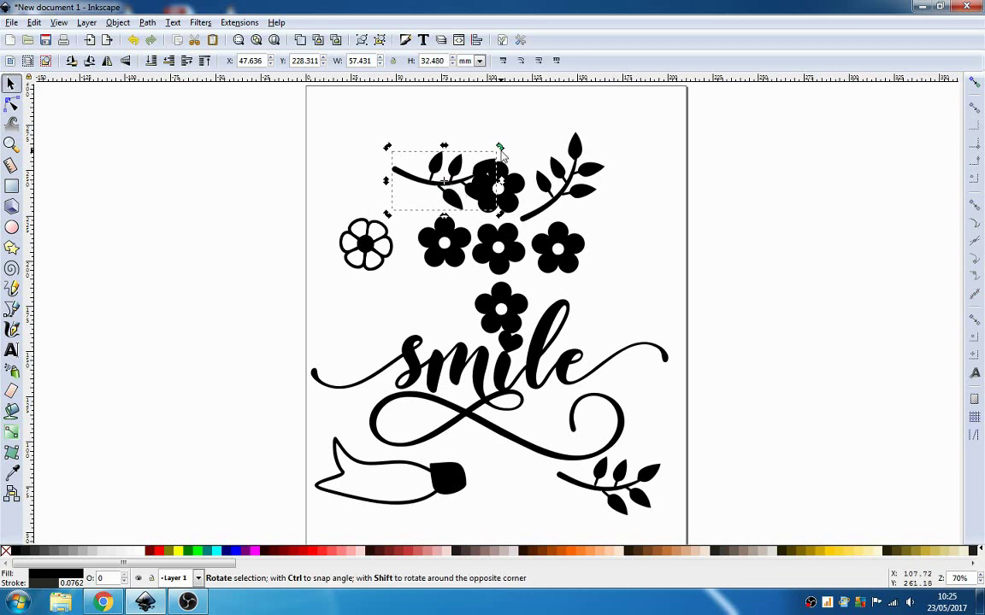
{"action": "left_click_drag", "start_coordinate": [500, 149], "coordinate": [340, 169]}
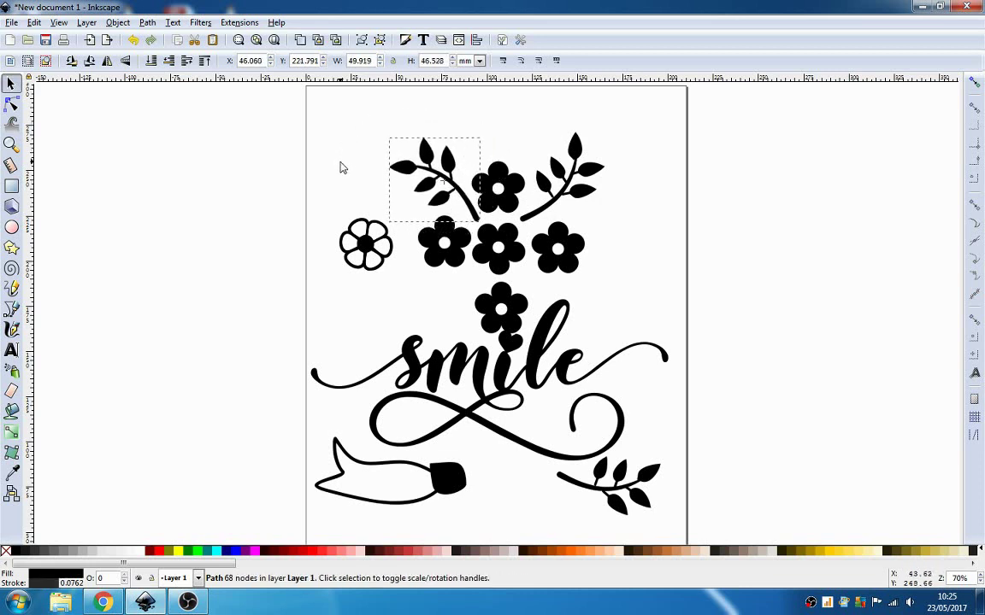
{"action": "left_click_drag", "start_coordinate": [436, 180], "coordinate": [428, 177]}
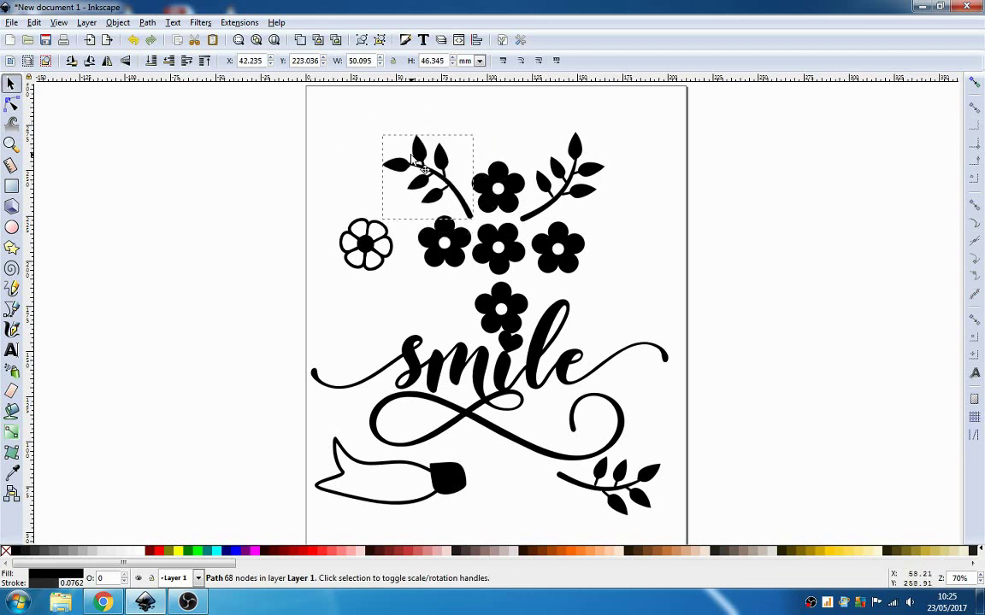
{"action": "left_click", "coordinate": [438, 304]}
- Paste a third leaf branch tilted diagonally below the flowers
{"action": "key", "text": "ctrl+v"}
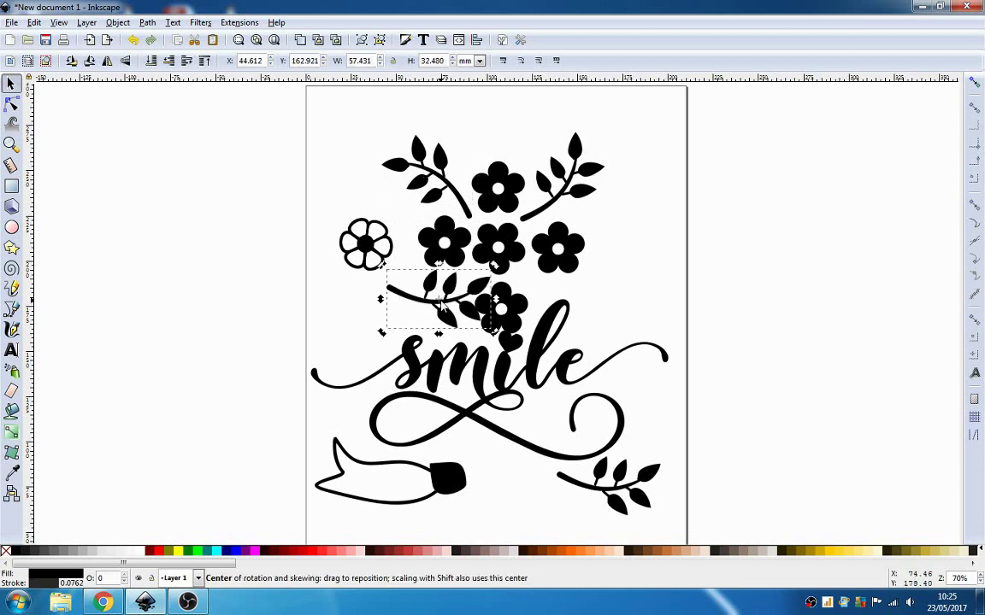
{"action": "left_click", "coordinate": [493, 269]}
{"action": "left_click_drag", "start_coordinate": [493, 269], "coordinate": [395, 236]}
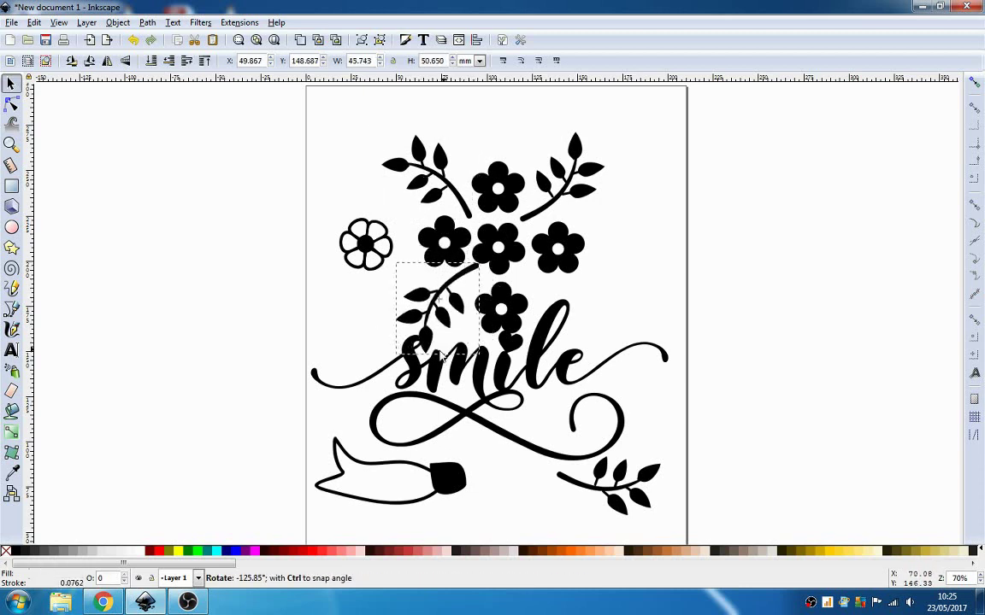
{"action": "left_click", "coordinate": [436, 376]}
- Move the smile lettering off to the left of the page
{"action": "key", "text": "n"}
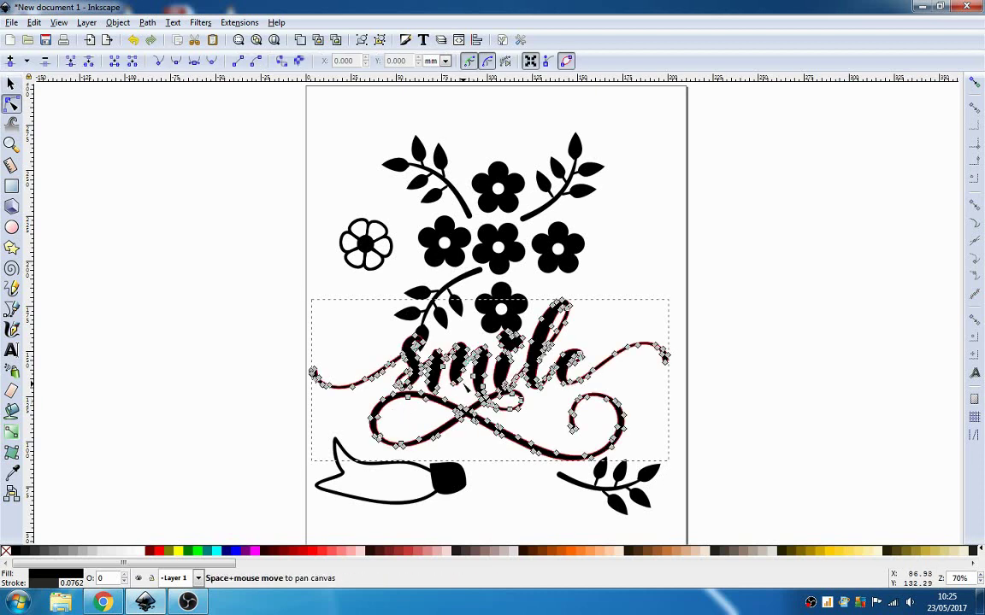
{"action": "key", "text": "s"}
{"action": "mouse_move", "coordinate": [464, 389]}
{"action": "left_mouse_down"}
{"action": "mouse_move", "coordinate": [229, 425]}
{"action": "mouse_move", "coordinate": [221, 435]}
{"action": "left_mouse_up"}
{"action": "left_click", "coordinate": [501, 395]}
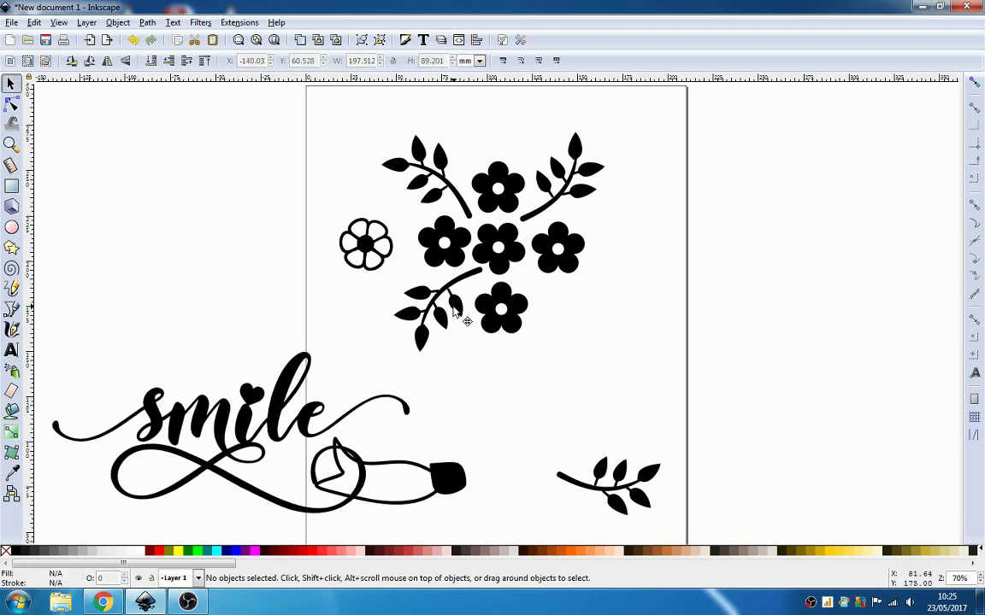
- Place a leaf branch right of the lower flower, rotated to angle downward
{"action": "left_click", "coordinate": [483, 301]}
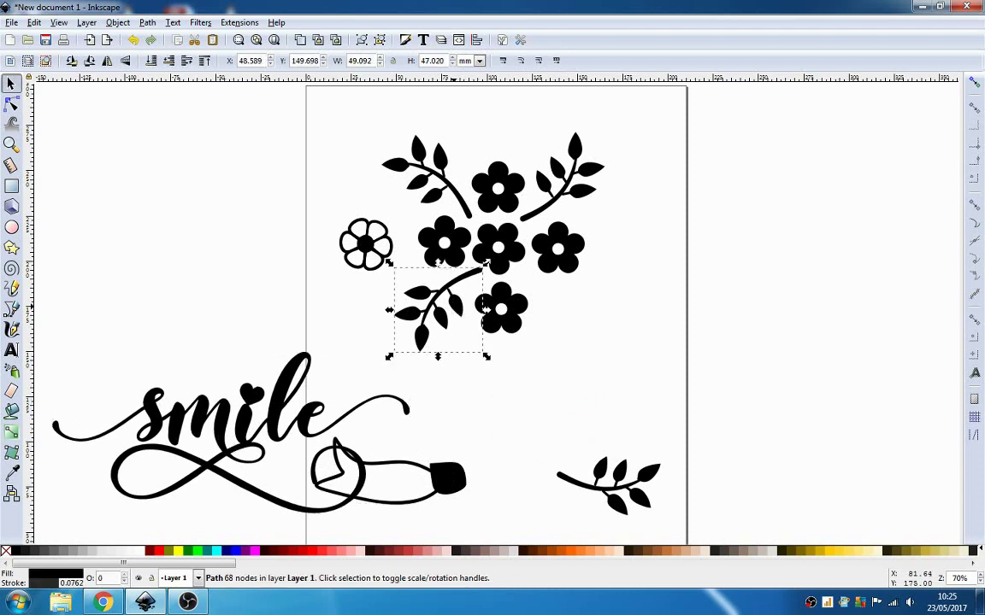
{"action": "left_click_drag", "start_coordinate": [441, 317], "coordinate": [574, 322]}
{"action": "left_click", "coordinate": [575, 322]}
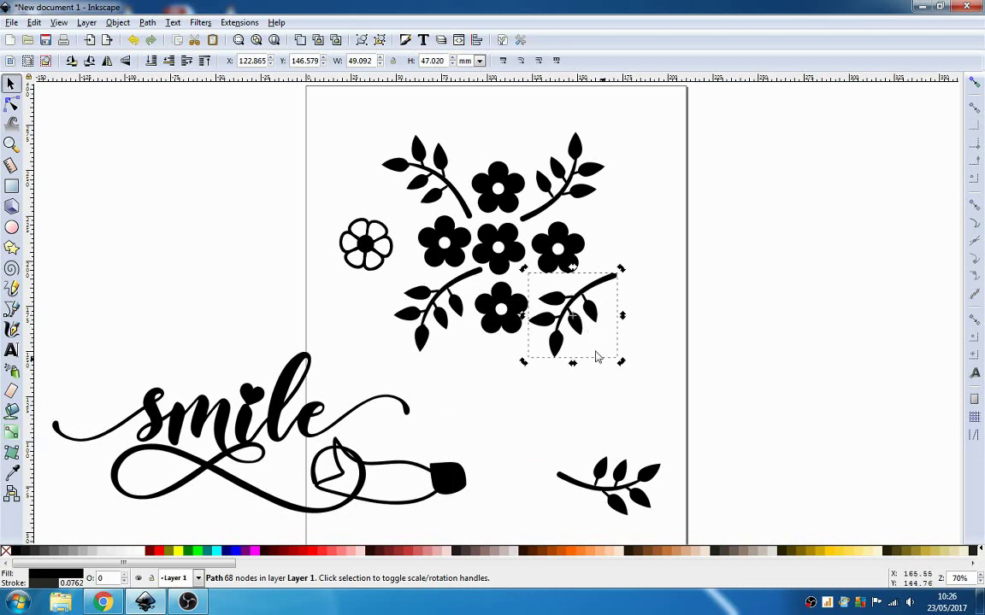
{"action": "mouse_move", "coordinate": [622, 362]}
{"action": "left_mouse_down"}
{"action": "mouse_move", "coordinate": [637, 343]}
{"action": "mouse_move", "coordinate": [653, 230]}
{"action": "left_mouse_up"}
{"action": "key", "text": "Escape"}
- Duplicate the outline flower onto the black cluster, one at its lower right
{"action": "left_click", "coordinate": [368, 255]}
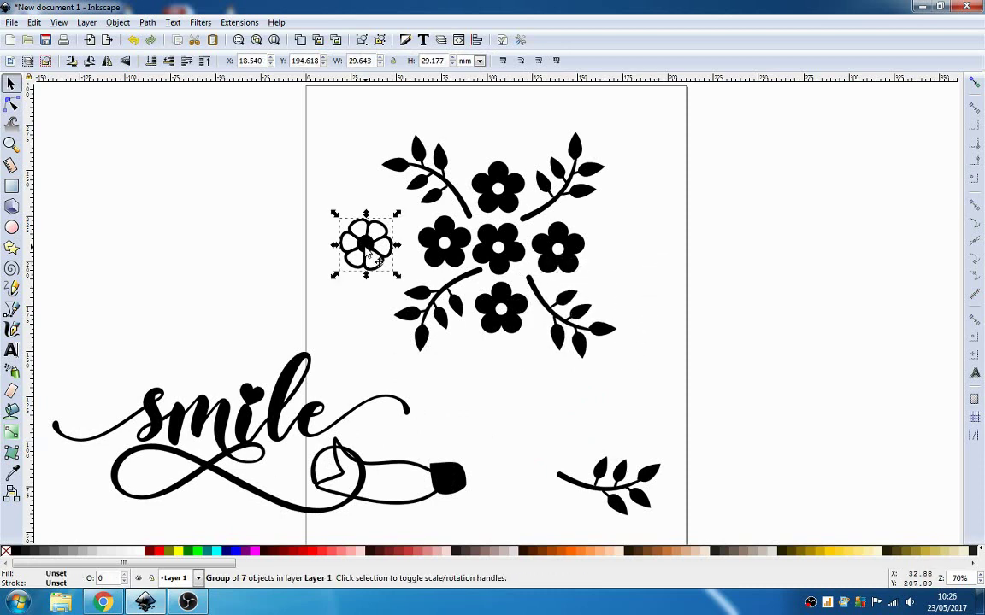
{"action": "key", "text": "ctrl+d"}
{"action": "mouse_move", "coordinate": [367, 253]}
{"action": "left_mouse_down"}
{"action": "mouse_move", "coordinate": [471, 208]}
{"action": "mouse_move", "coordinate": [472, 227]}
{"action": "mouse_move", "coordinate": [542, 231]}
{"action": "left_mouse_up"}
{"action": "key", "text": "ctrl+d"}
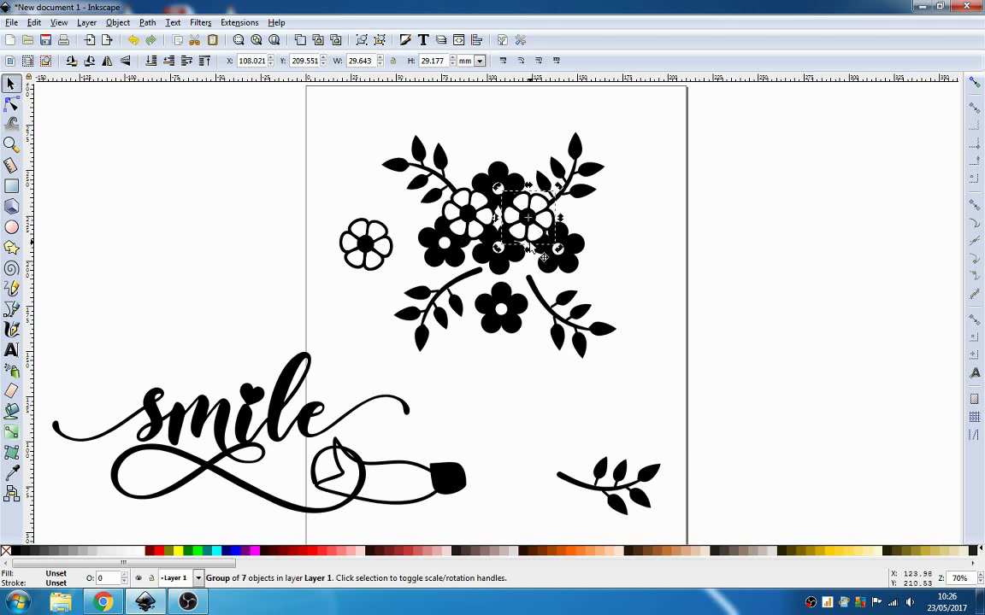
{"action": "left_click", "coordinate": [485, 239], "text": "ctrl"}
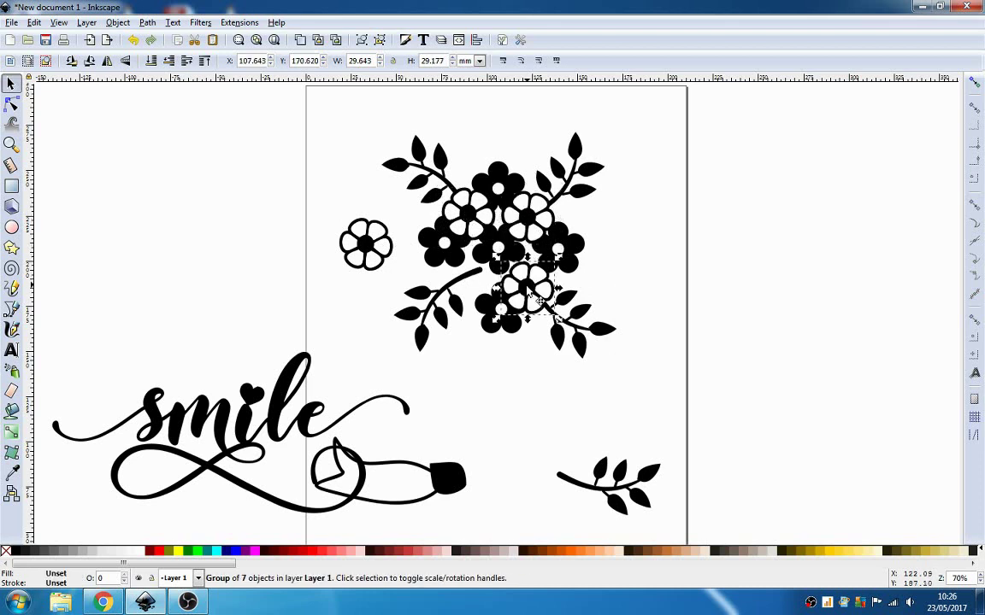
{"action": "mouse_move", "coordinate": [511, 260]}
{"action": "left_mouse_down"}
{"action": "mouse_move", "coordinate": [536, 291]}
{"action": "mouse_move", "coordinate": [472, 281]}
{"action": "left_mouse_up"}
{"action": "left_click", "coordinate": [467, 280]}
- Tuck the right branch closer, then delete the spare outline flower and bottom-right branch
{"action": "left_click", "coordinate": [588, 340]}
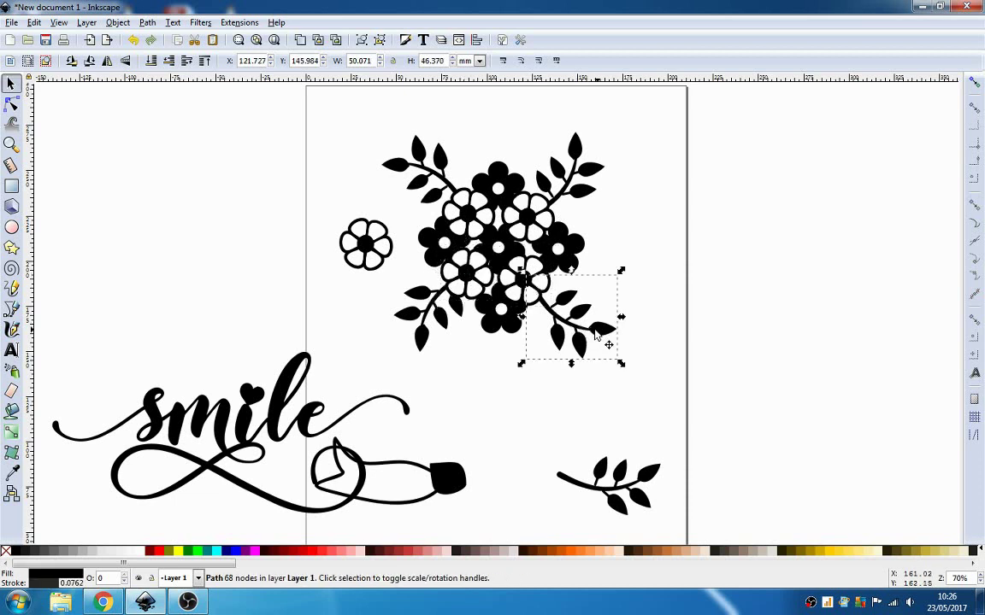
{"action": "left_click_drag", "start_coordinate": [609, 338], "coordinate": [596, 325]}
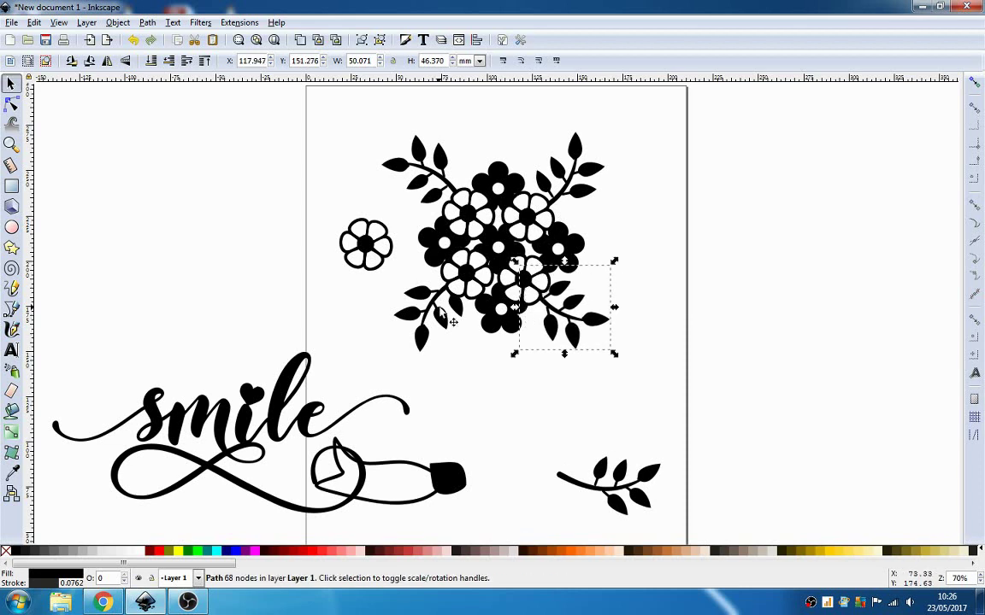
{"action": "left_click", "coordinate": [459, 370]}
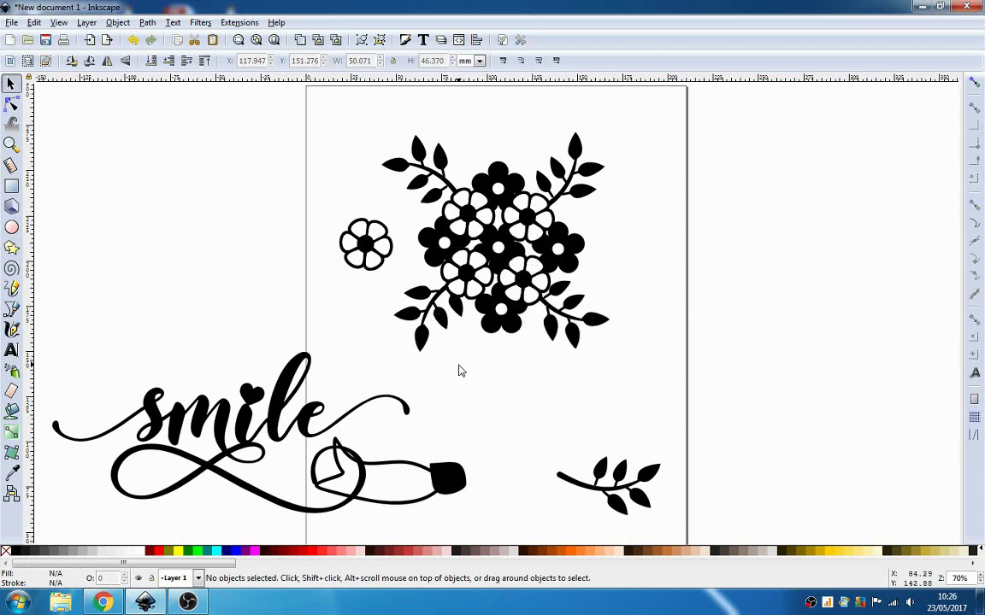
{"action": "left_click", "coordinate": [366, 244]}
{"action": "key", "text": "Delete"}
{"action": "left_click", "coordinate": [642, 505]}
{"action": "key", "text": "Delete"}
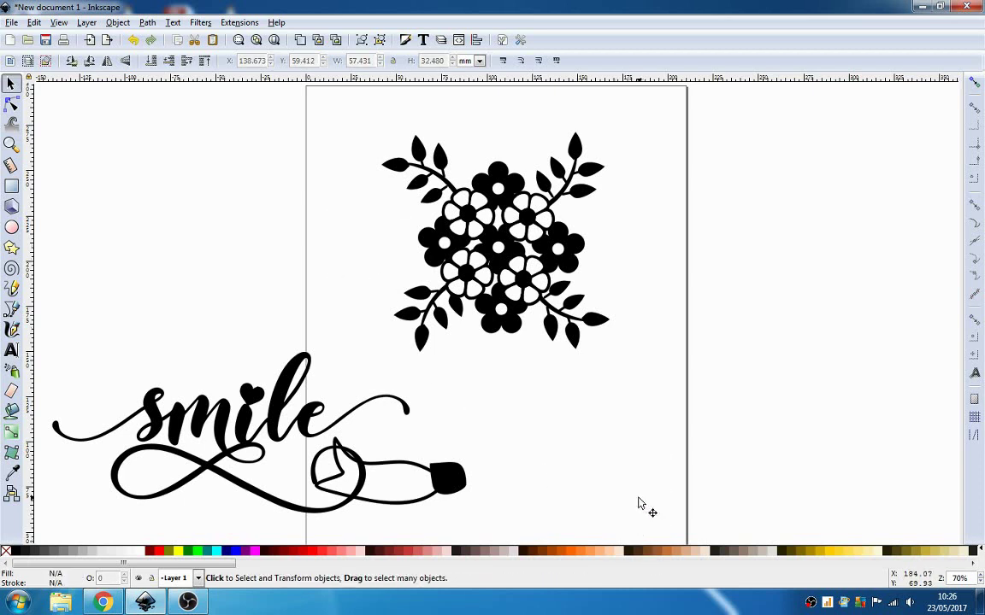
- Shrink the smile lettering and fit it inside the ribbon banner
{"action": "left_click", "coordinate": [284, 416]}
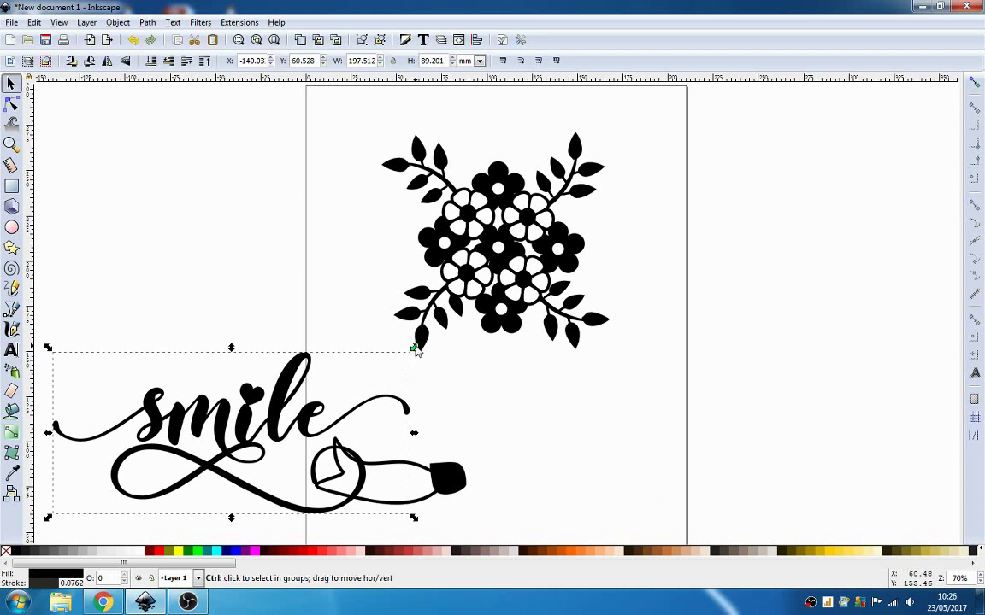
{"action": "left_click_drag", "start_coordinate": [413, 349], "coordinate": [343, 409]}
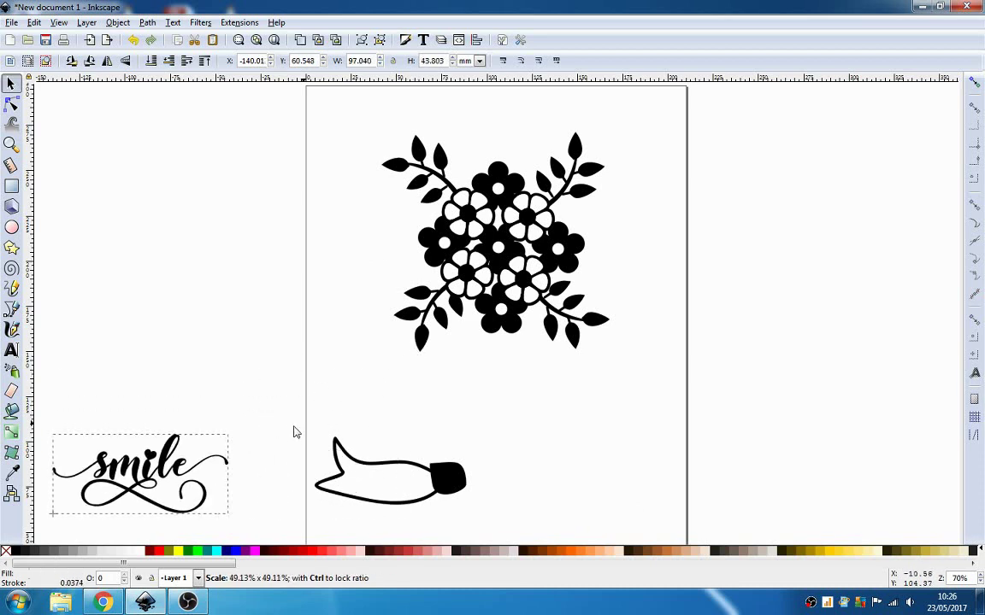
{"action": "left_click_drag", "start_coordinate": [342, 408], "coordinate": [211, 468]}
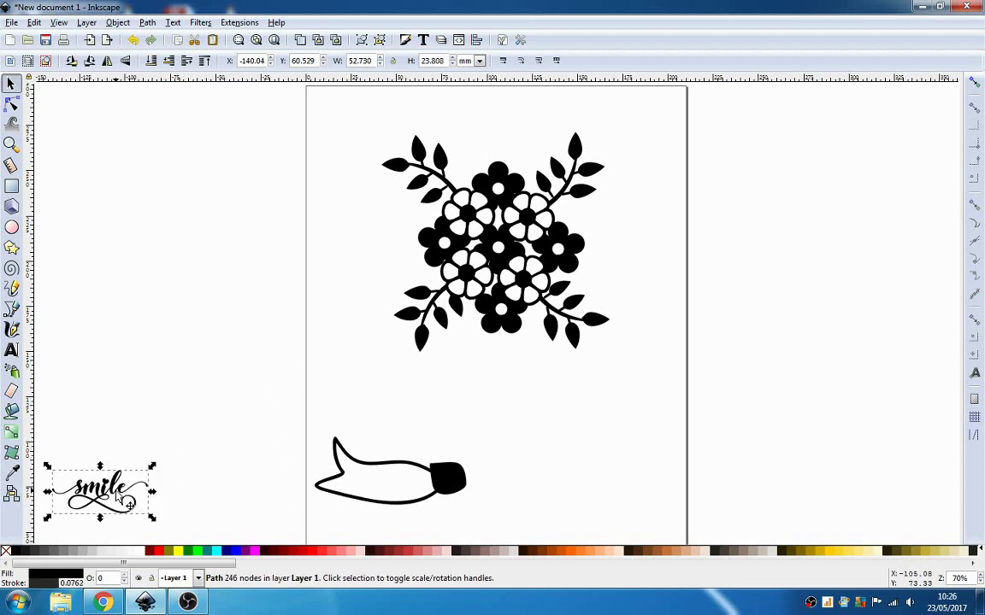
{"action": "left_click_drag", "start_coordinate": [125, 488], "coordinate": [382, 481]}
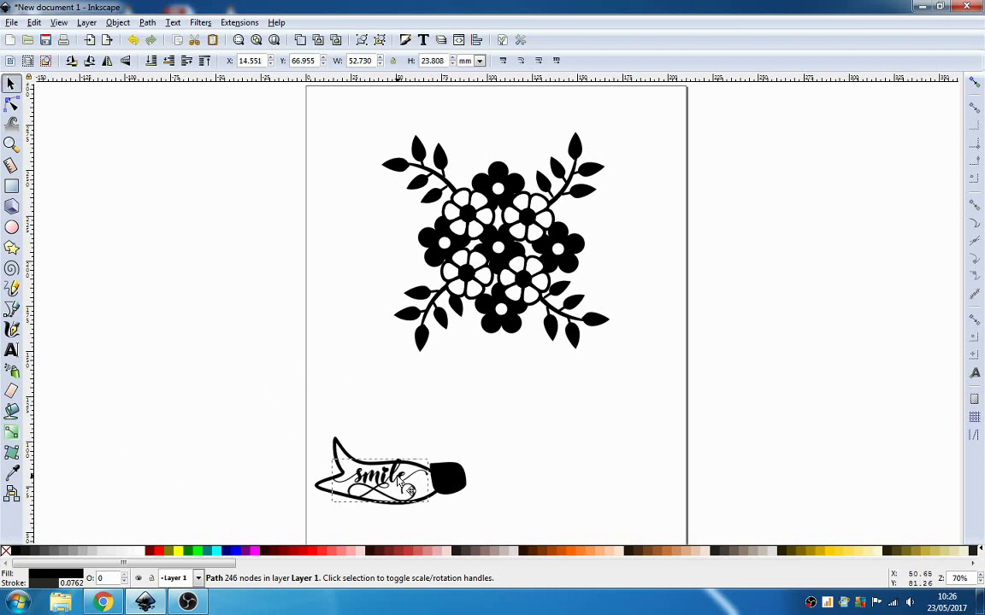
{"action": "left_click_drag", "start_coordinate": [397, 475], "coordinate": [436, 459]}
- Group the smile lettering with the banner and move it just below the bouquet
{"action": "left_click", "coordinate": [312, 428]}
{"action": "left_click_drag", "start_coordinate": [279, 409], "coordinate": [462, 508]}
{"action": "right_click", "coordinate": [452, 483]}
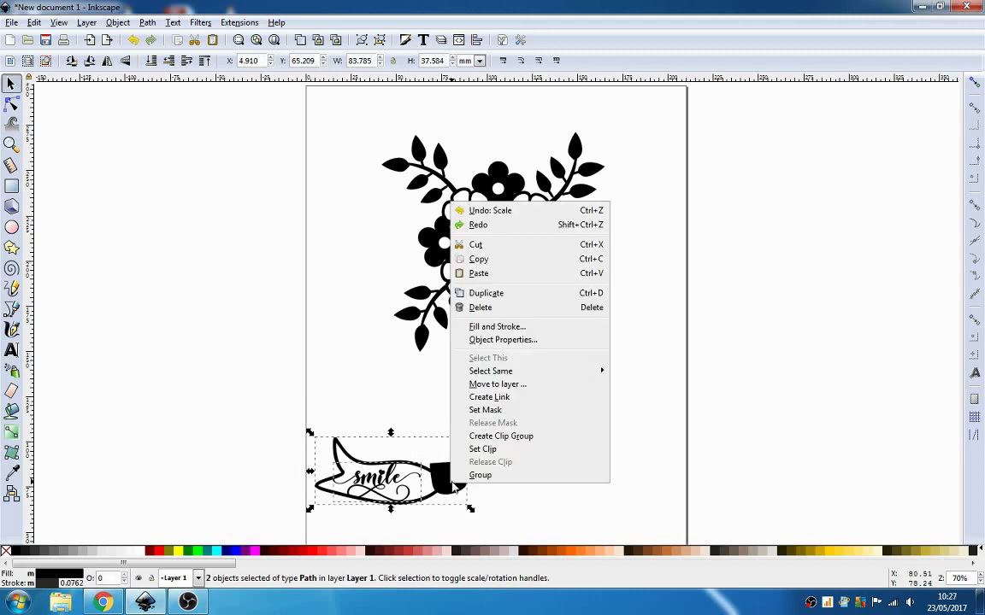
{"action": "left_click", "coordinate": [479, 476]}
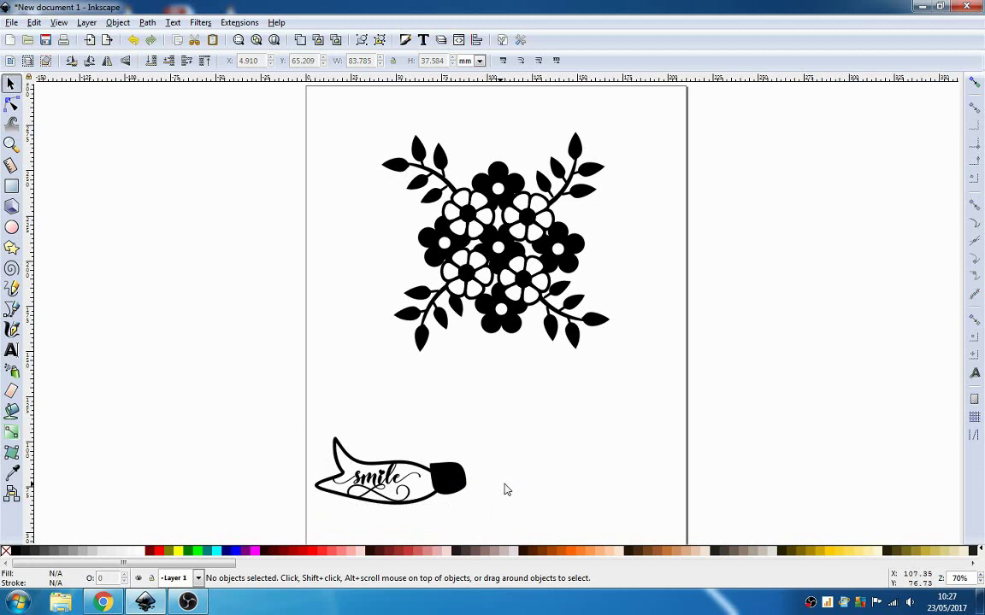
{"action": "mouse_move", "coordinate": [461, 493]}
{"action": "left_mouse_down"}
{"action": "mouse_move", "coordinate": [502, 453]}
{"action": "mouse_move", "coordinate": [507, 405]}
{"action": "left_mouse_up"}
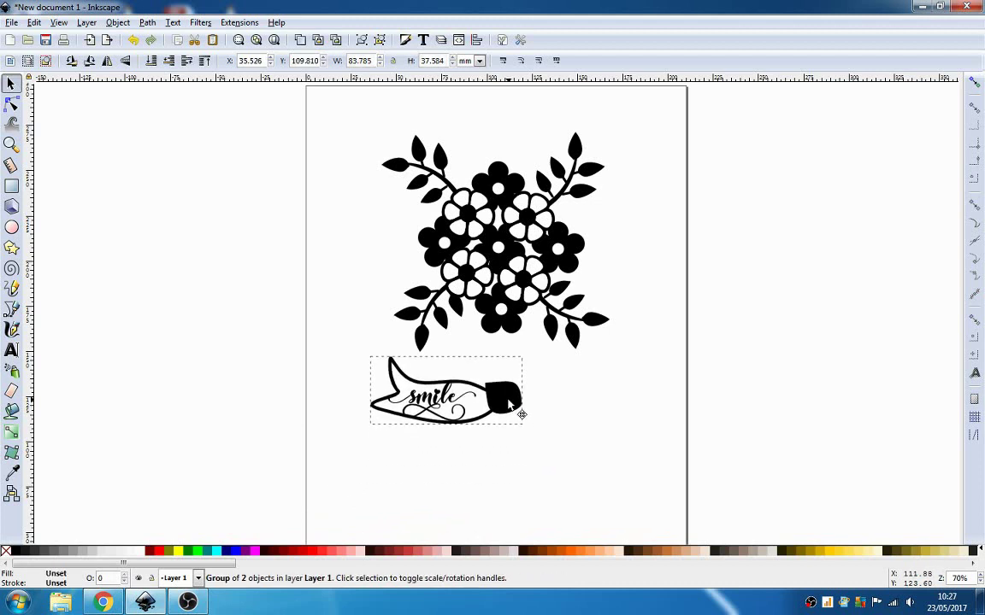
{"action": "left_click", "coordinate": [523, 455]}
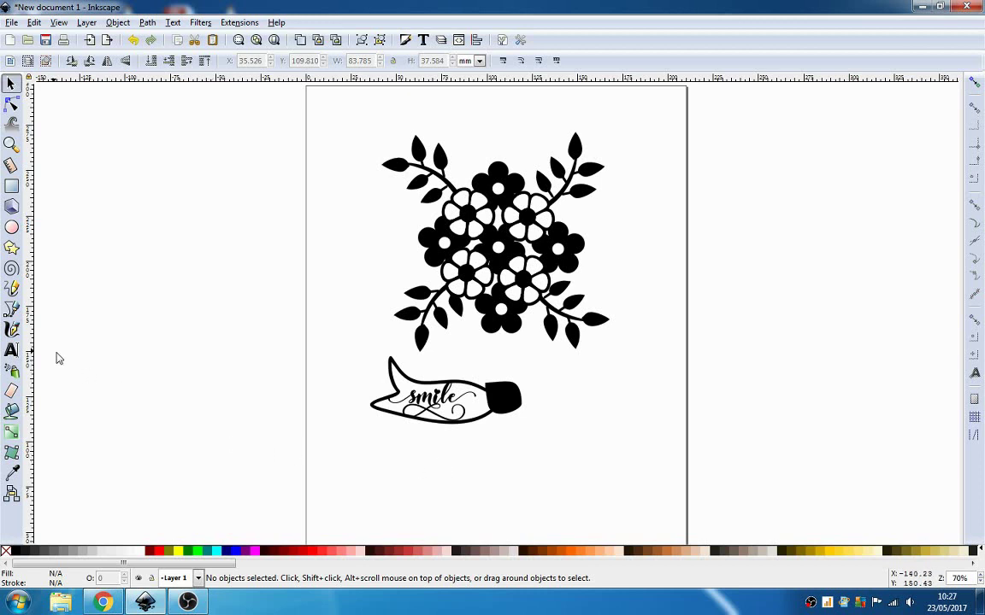
- Set up the Calligraphy tool with slightly lower mass and black fill and stroke
{"action": "left_click", "coordinate": [12, 330]}
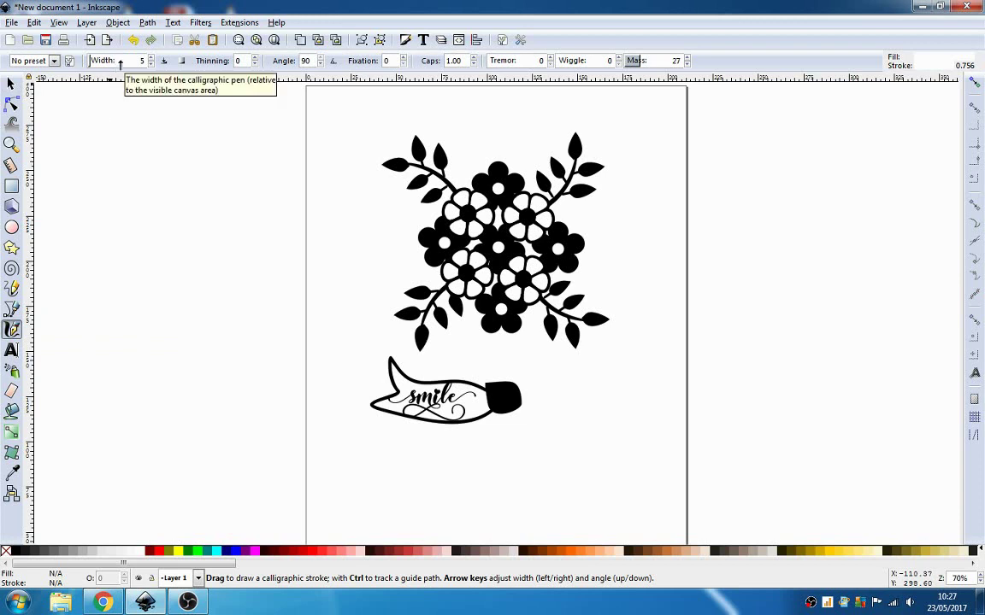
{"action": "left_click", "coordinate": [685, 64]}
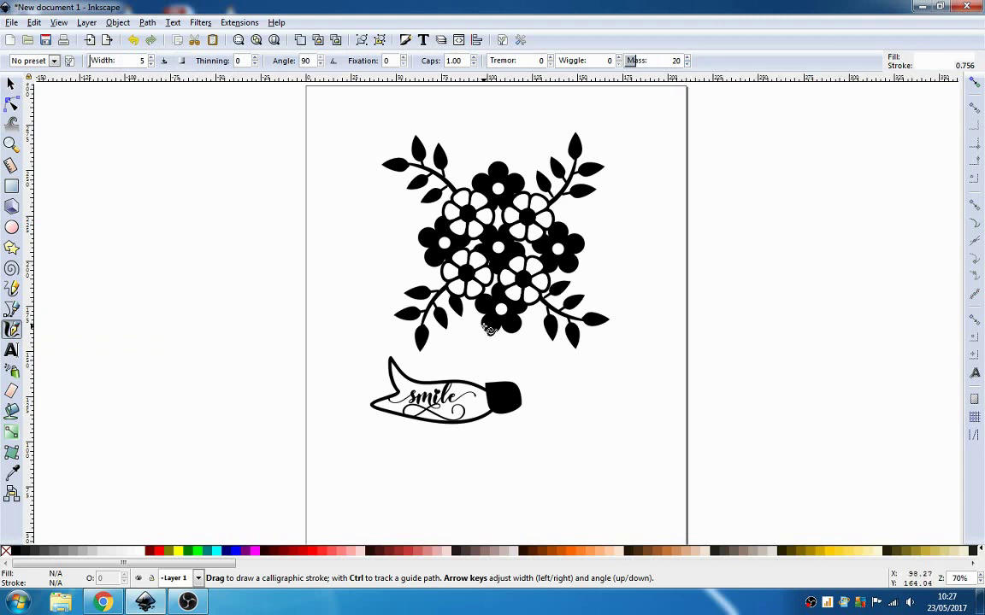
{"action": "left_click", "coordinate": [15, 553]}
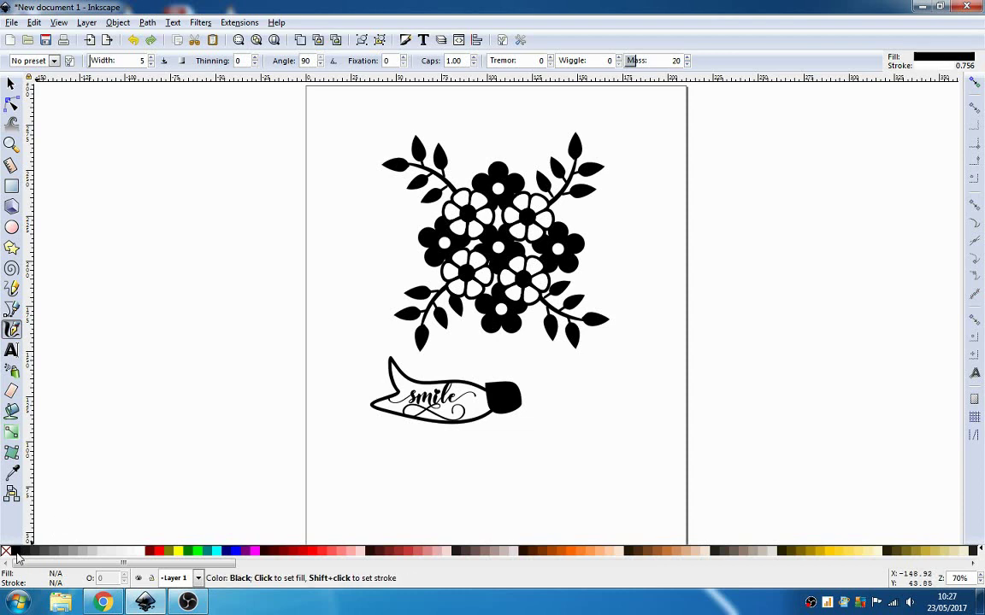
{"action": "right_click", "coordinate": [16, 556]}
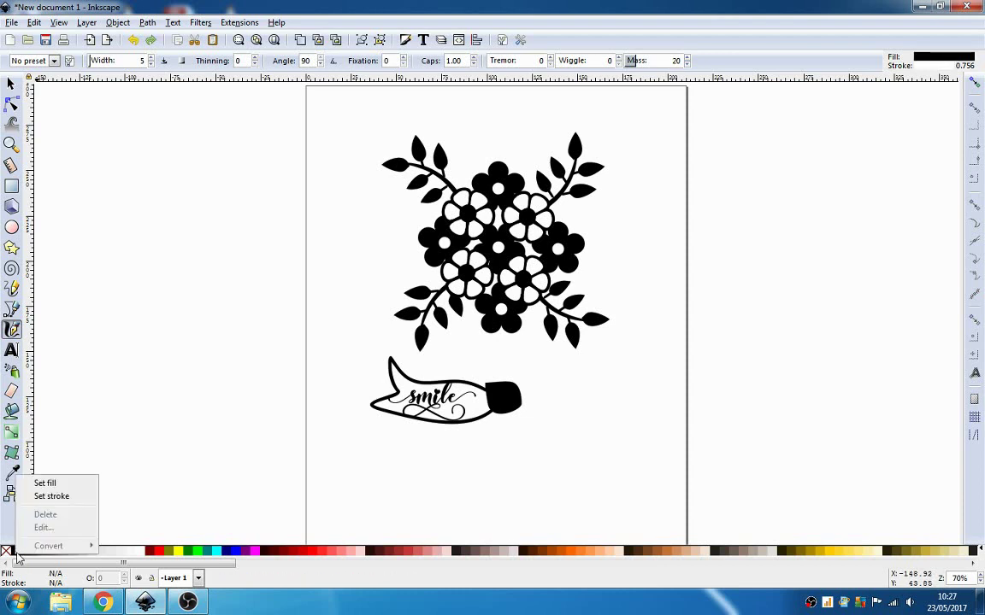
{"action": "left_click", "coordinate": [65, 497]}
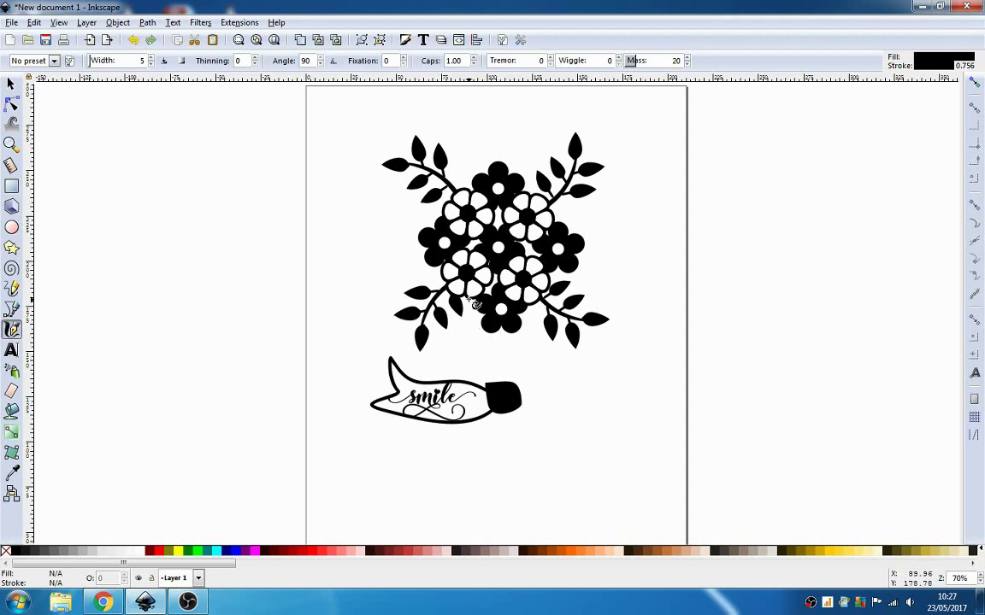
- Draw four calligraphic stems from the flower cluster down through the ribbon knot
{"action": "mouse_move", "coordinate": [468, 296]}
{"action": "left_mouse_down"}
{"action": "mouse_move", "coordinate": [493, 489]}
{"action": "mouse_move", "coordinate": [470, 516]}
{"action": "left_mouse_up"}
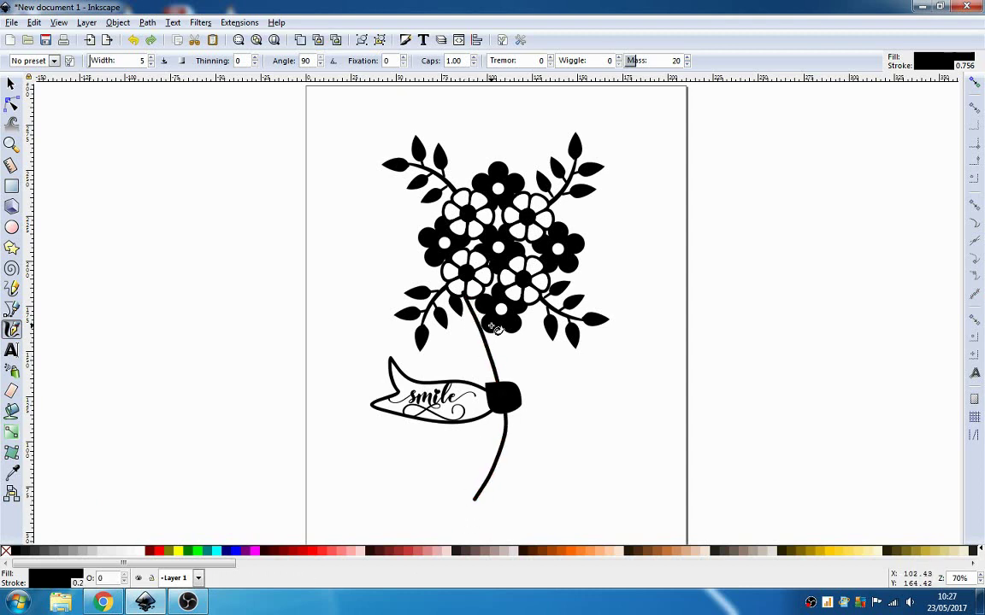
{"action": "mouse_move", "coordinate": [498, 338]}
{"action": "left_mouse_down"}
{"action": "mouse_move", "coordinate": [522, 531]}
{"action": "mouse_move", "coordinate": [523, 520]}
{"action": "left_mouse_up"}
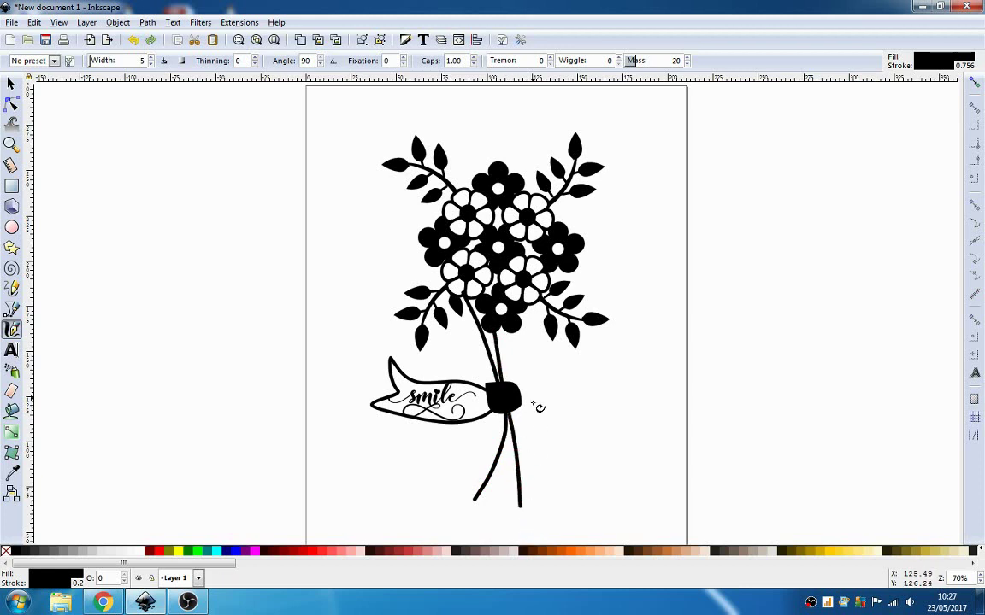
{"action": "left_click_drag", "start_coordinate": [508, 338], "coordinate": [507, 528]}
{"action": "mouse_move", "coordinate": [532, 310]}
{"action": "left_mouse_down"}
{"action": "mouse_move", "coordinate": [512, 416]}
{"action": "mouse_move", "coordinate": [521, 449]}
{"action": "mouse_move", "coordinate": [573, 520]}
{"action": "left_mouse_up"}
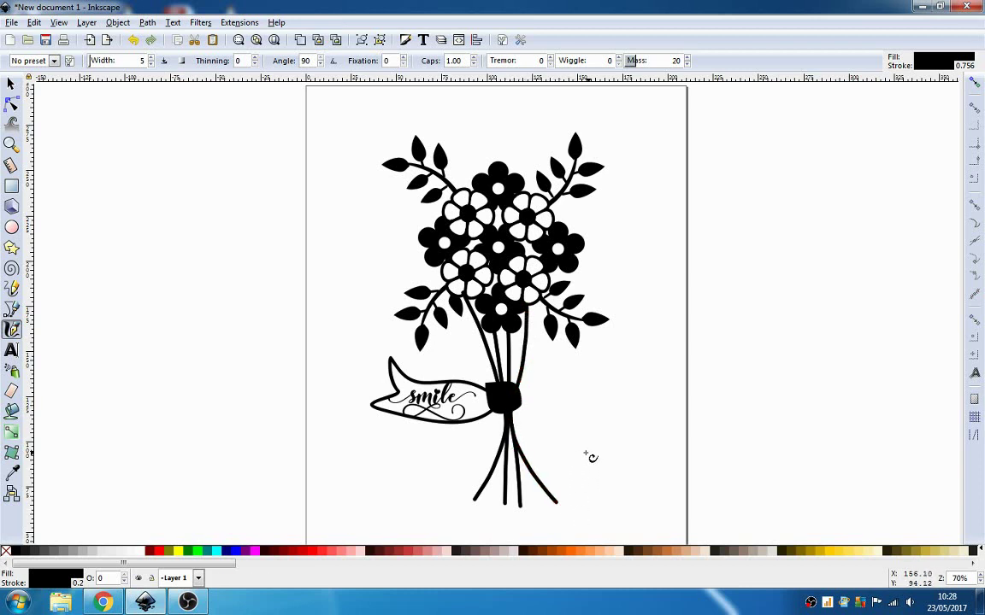
- Select all 18 design objects and make a bitmap copy of them
{"action": "key", "text": "s"}
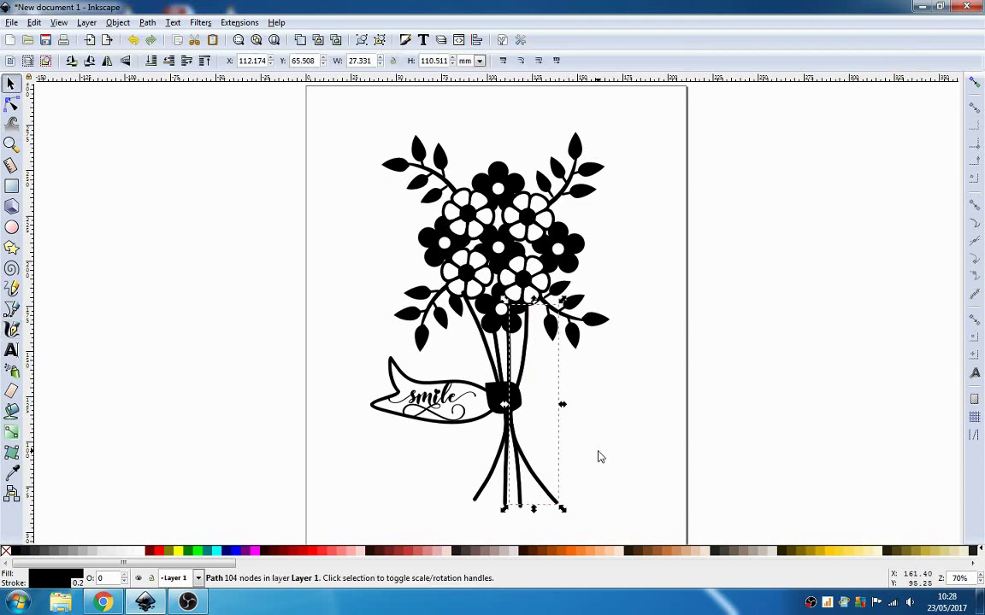
{"action": "left_click", "coordinate": [624, 483]}
{"action": "key", "text": "ctrl"}
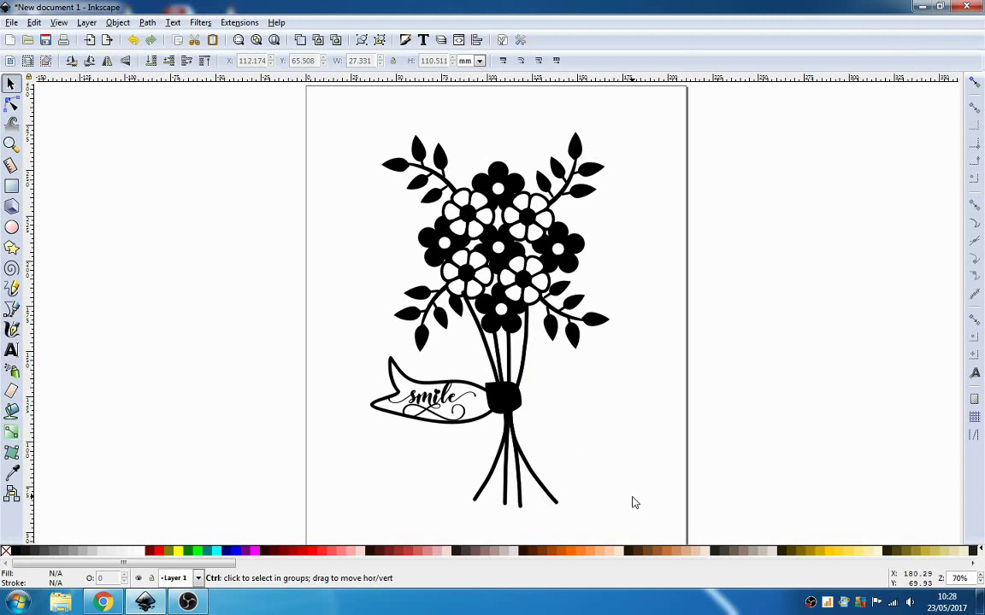
{"action": "key", "text": "ctrl+a"}
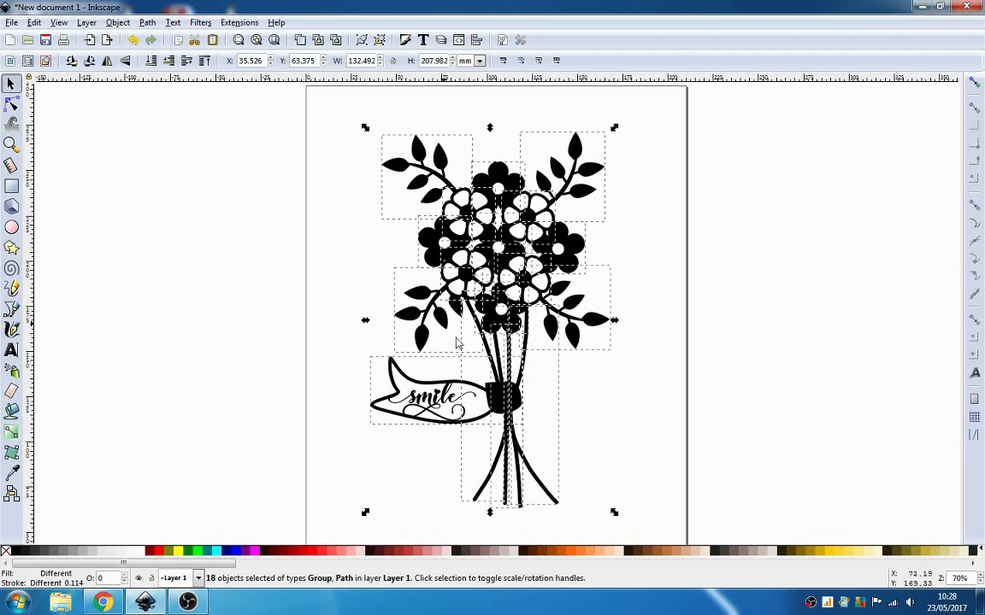
{"action": "left_click", "coordinate": [36, 24]}
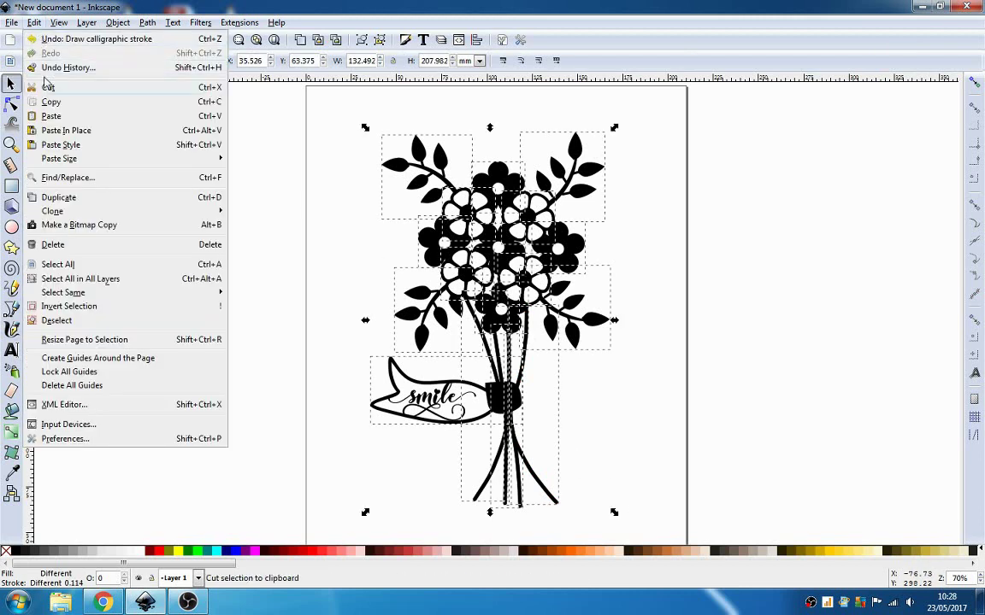
{"action": "left_click", "coordinate": [141, 227]}
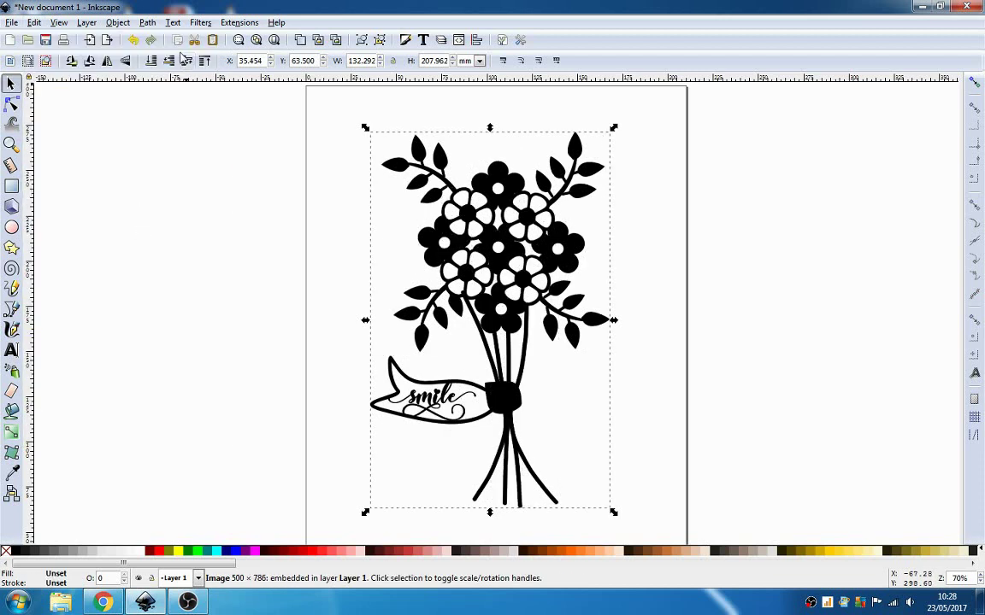
- Trace the bitmap into a vector path with live preview enabled
{"action": "left_click", "coordinate": [148, 23]}
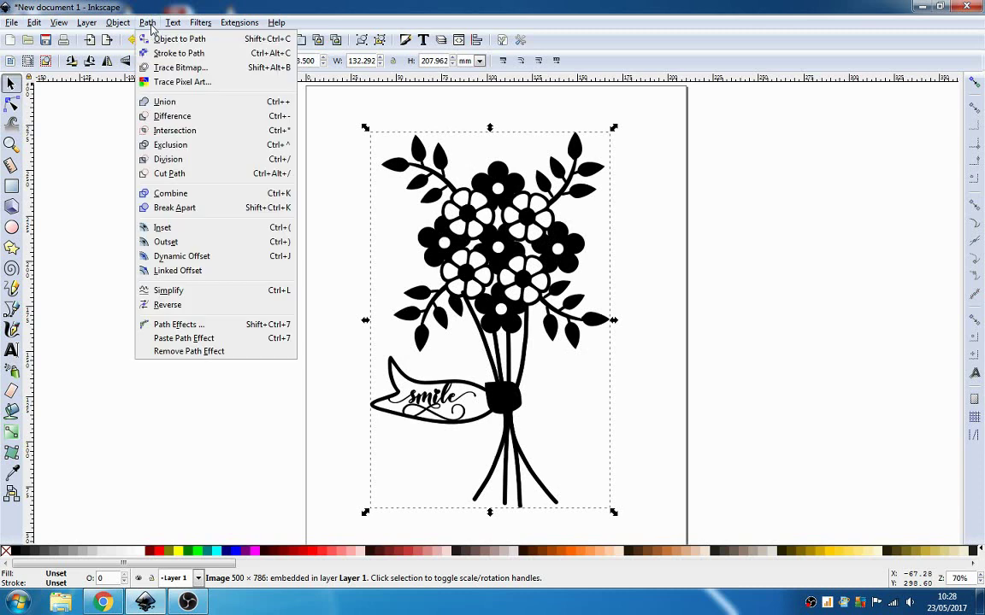
{"action": "left_click", "coordinate": [199, 68]}
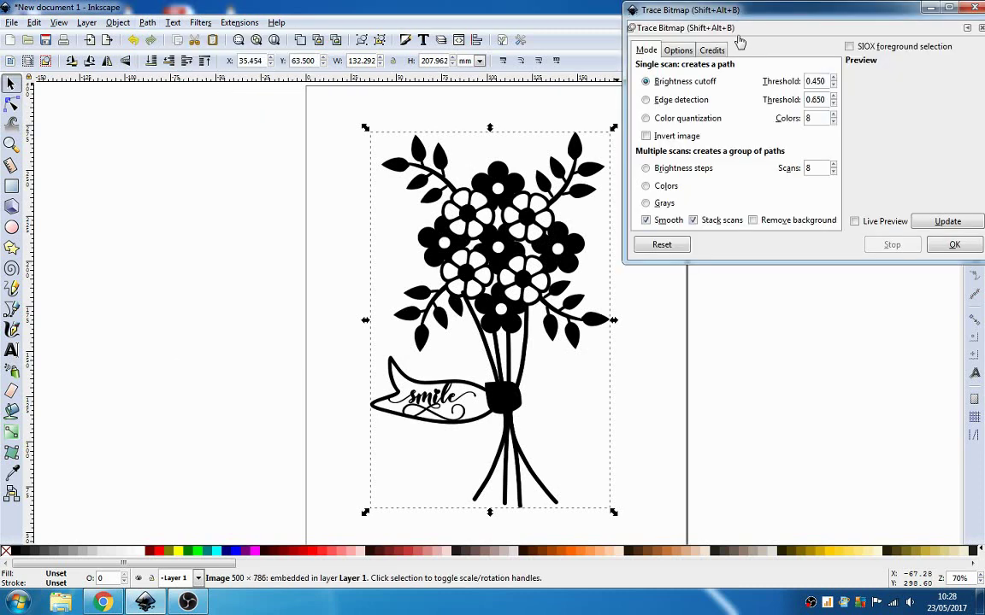
{"action": "left_click_drag", "start_coordinate": [776, 11], "coordinate": [734, 35]}
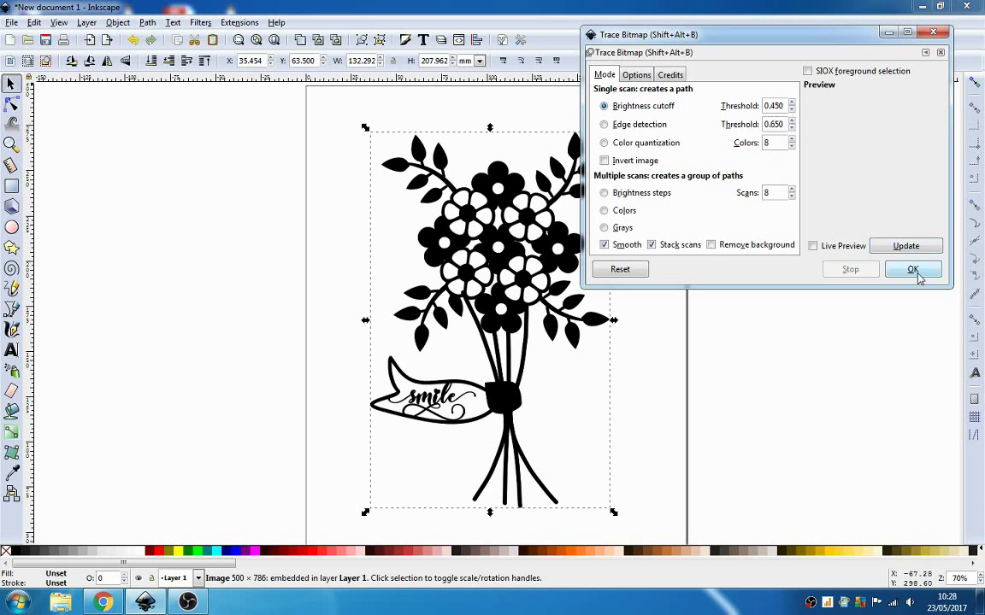
{"action": "left_click", "coordinate": [812, 246]}
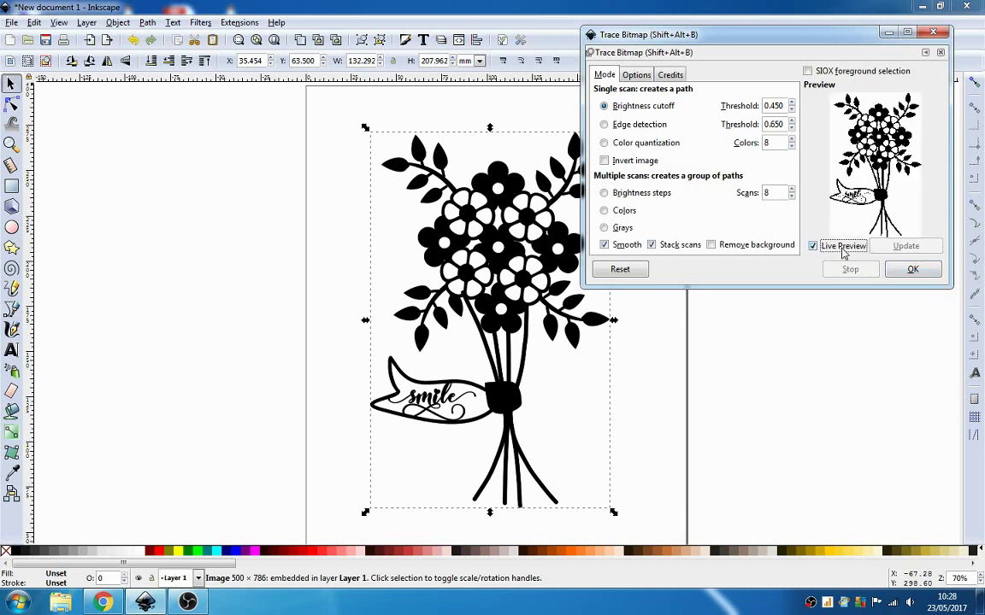
{"action": "left_click", "coordinate": [911, 270]}
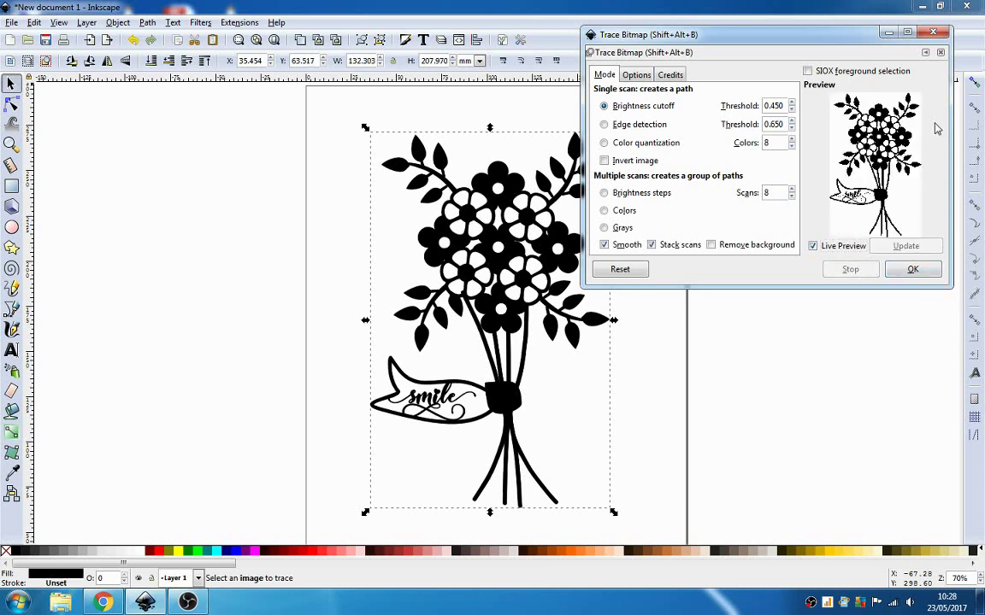
{"action": "left_click", "coordinate": [933, 32]}
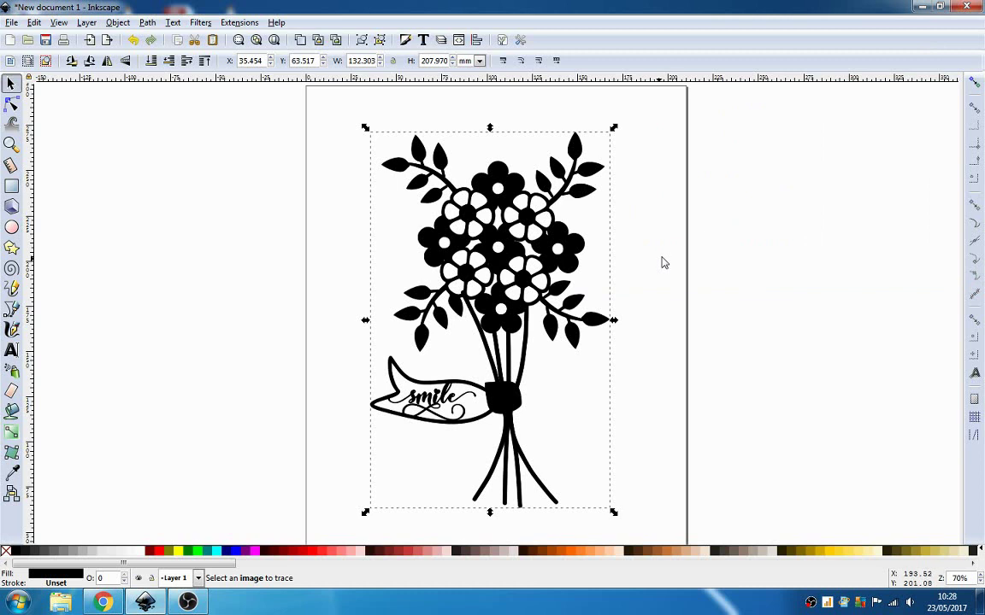
- Delete the original bouquet bitmap and move the traced bouquet back onto the page
{"action": "left_click_drag", "start_coordinate": [581, 280], "coordinate": [861, 287]}
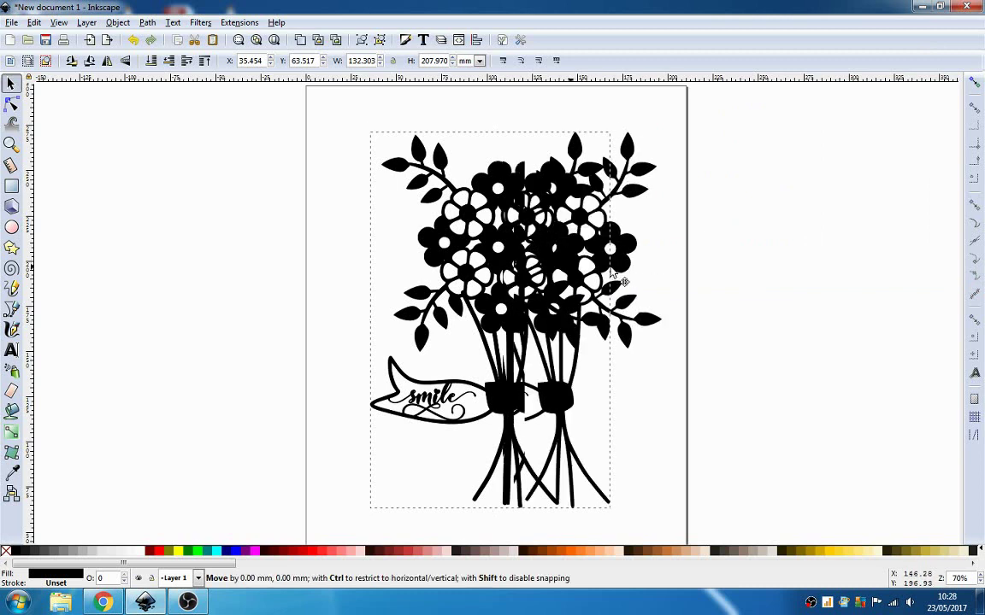
{"action": "key", "text": "Escape"}
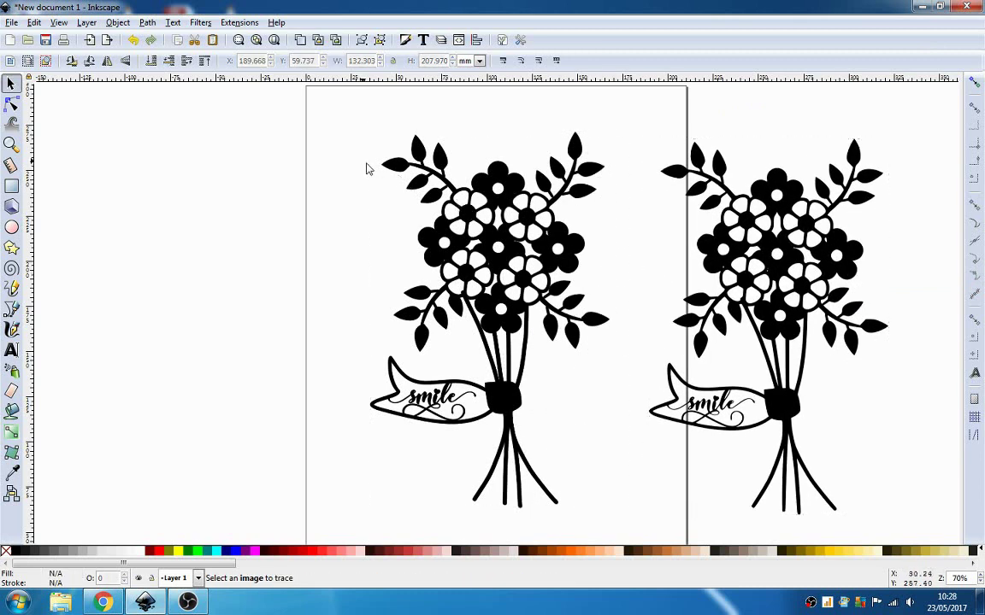
{"action": "mouse_move", "coordinate": [321, 107]}
{"action": "left_mouse_down"}
{"action": "mouse_move", "coordinate": [634, 482]}
{"action": "mouse_move", "coordinate": [642, 523]}
{"action": "left_mouse_up"}
{"action": "key", "text": "Delete"}
{"action": "mouse_move", "coordinate": [796, 212]}
{"action": "left_mouse_down"}
{"action": "mouse_move", "coordinate": [510, 195]}
{"action": "mouse_move", "coordinate": [516, 208]}
{"action": "left_mouse_up"}
{"action": "left_click", "coordinate": [663, 253]}
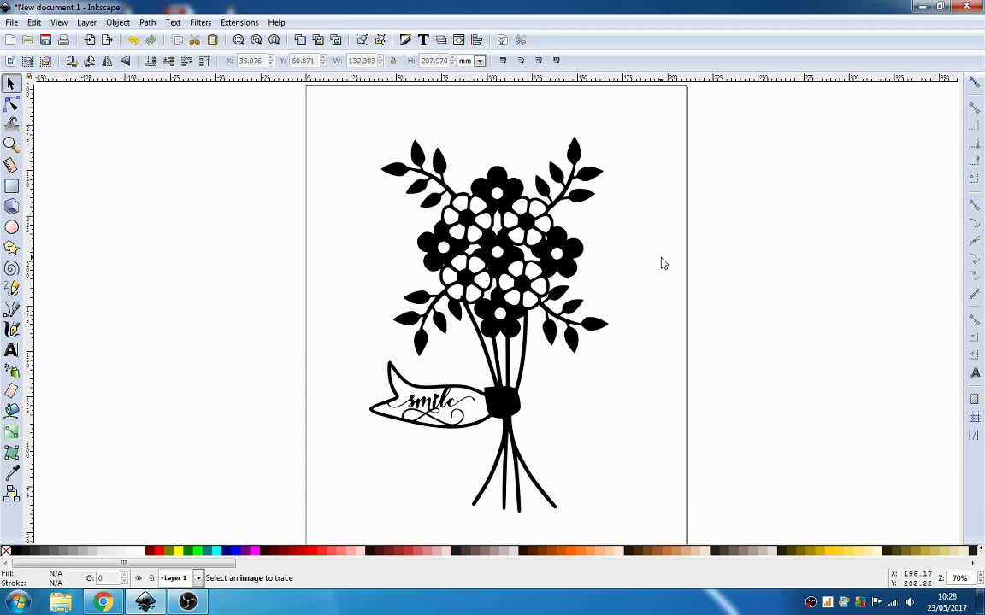
- Flip the traced bouquet horizontally, then flip it back so smile reads correctly
{"action": "left_click", "coordinate": [584, 282]}
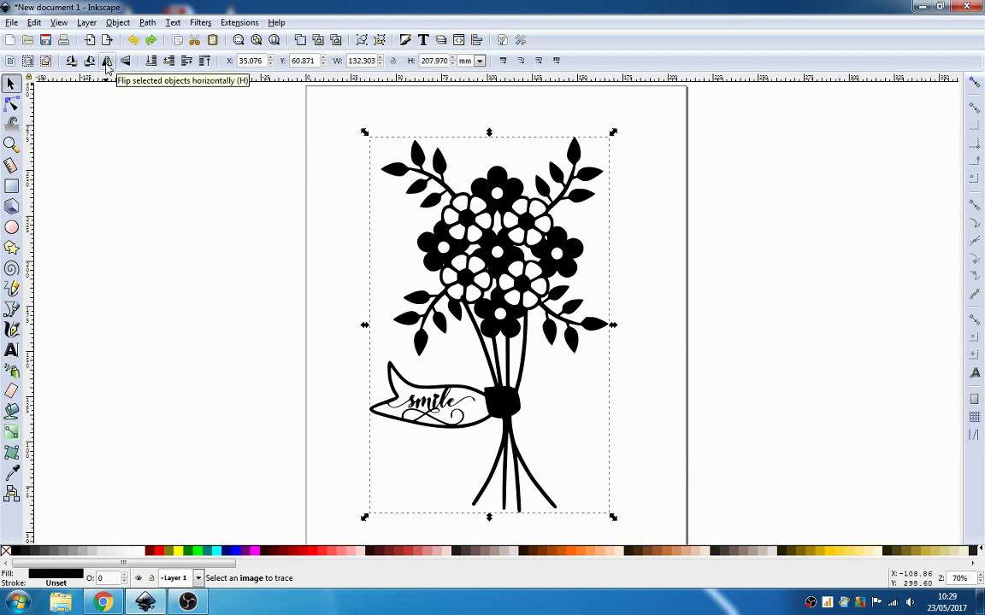
{"action": "left_click", "coordinate": [108, 67]}
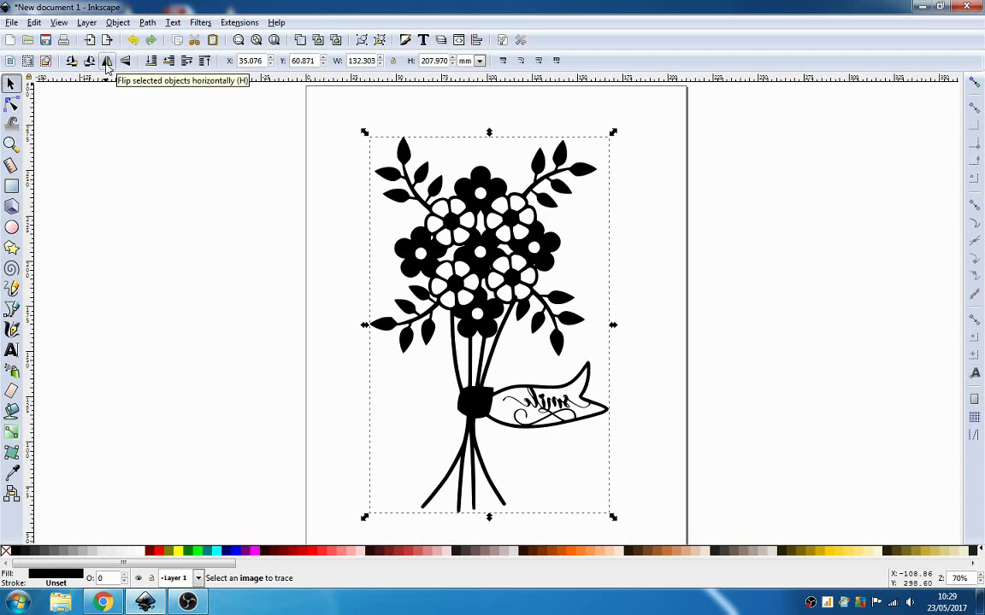
{"action": "left_click", "coordinate": [108, 67]}
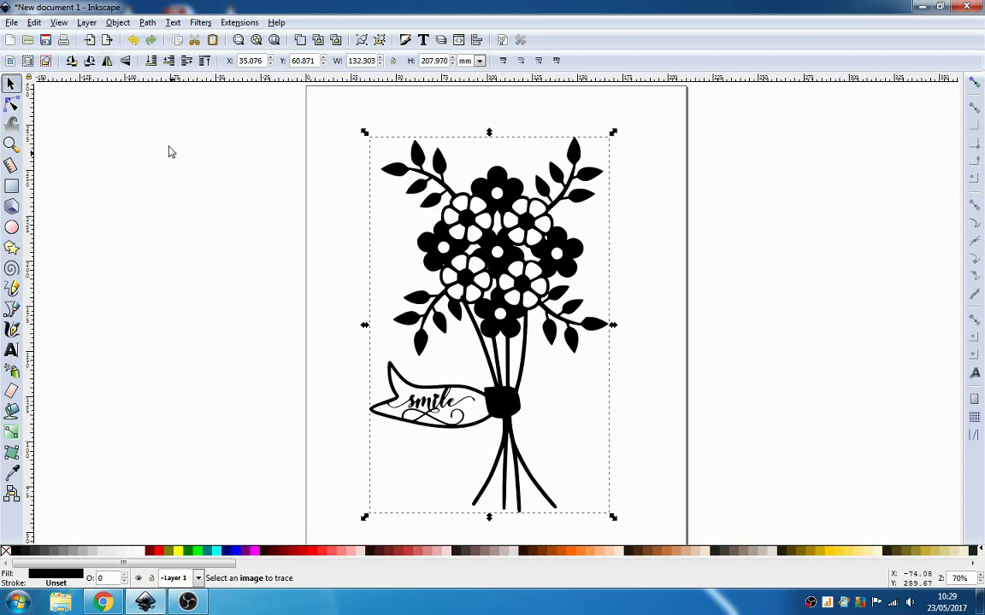
{"action": "left_click", "coordinate": [255, 289]}
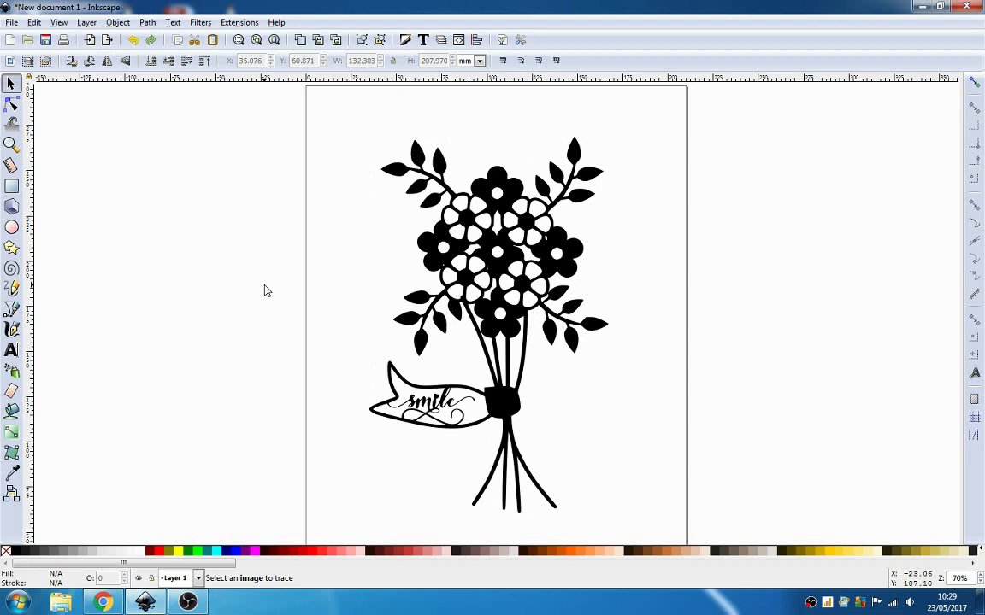
- Give the selected traced bouquet a white palette fill and a black palette stroke
{"action": "left_click", "coordinate": [393, 244]}
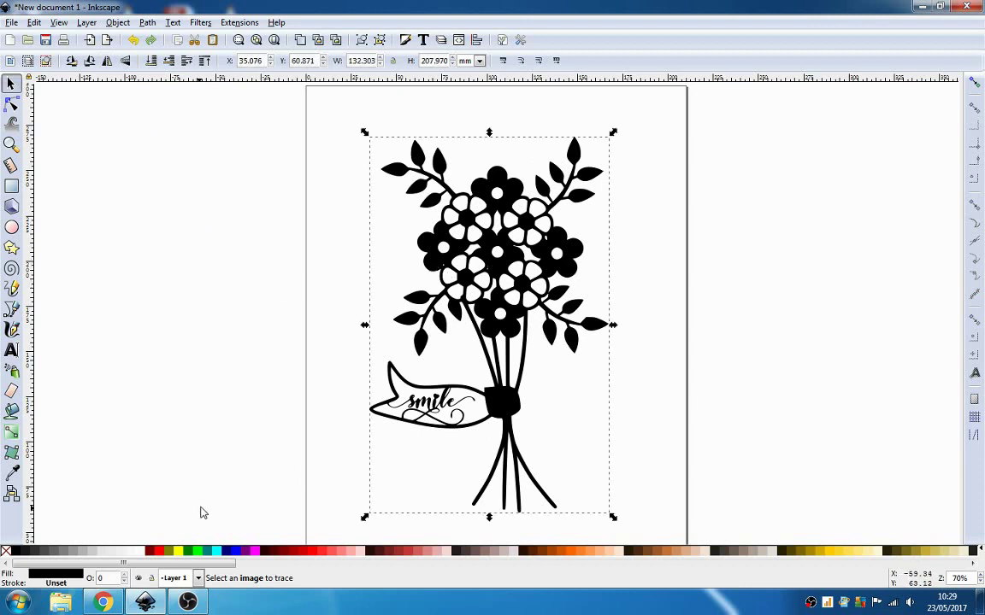
{"action": "left_click", "coordinate": [144, 551]}
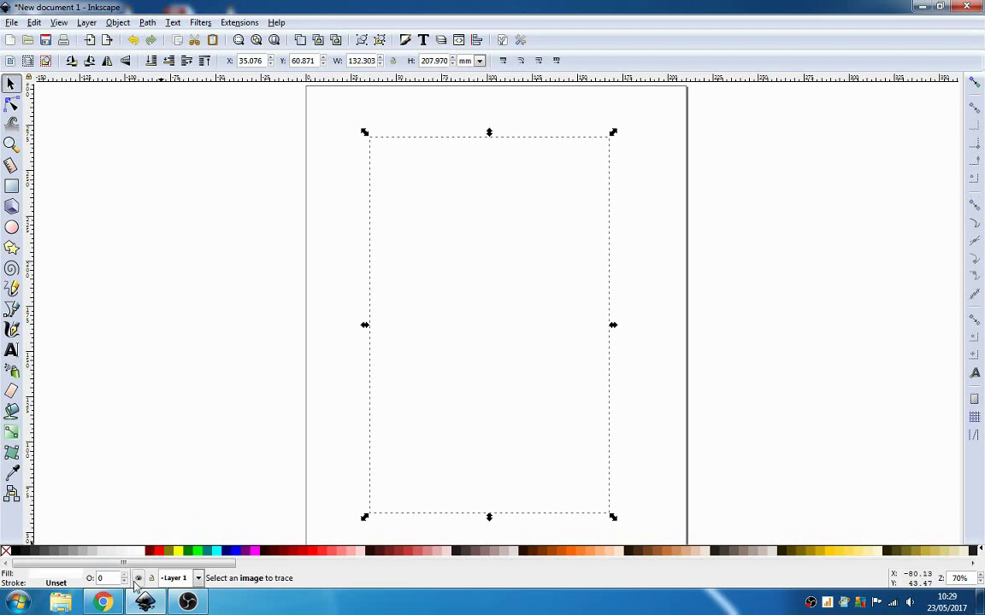
{"action": "right_click", "coordinate": [16, 551]}
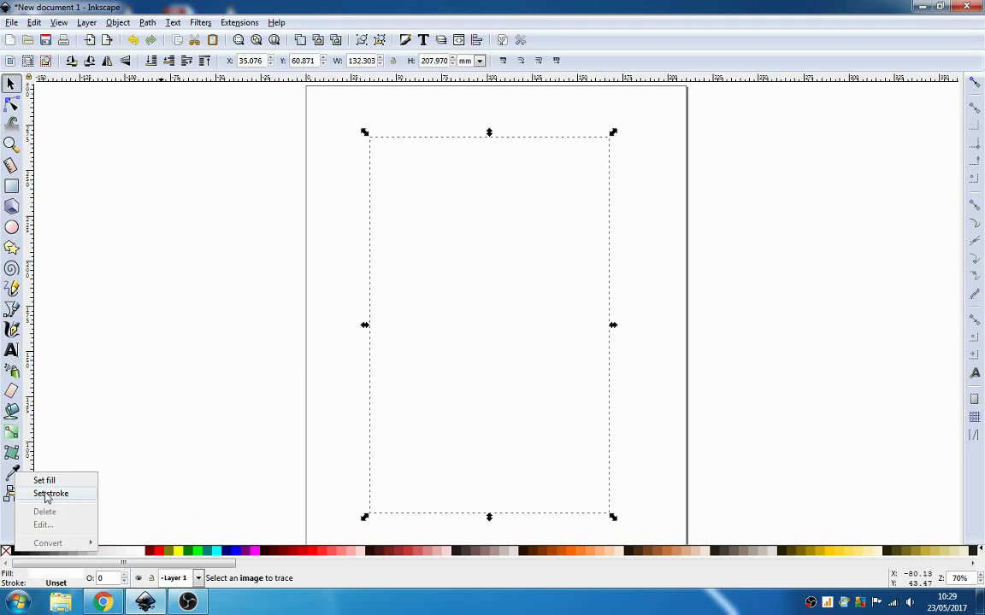
{"action": "left_click", "coordinate": [51, 494]}
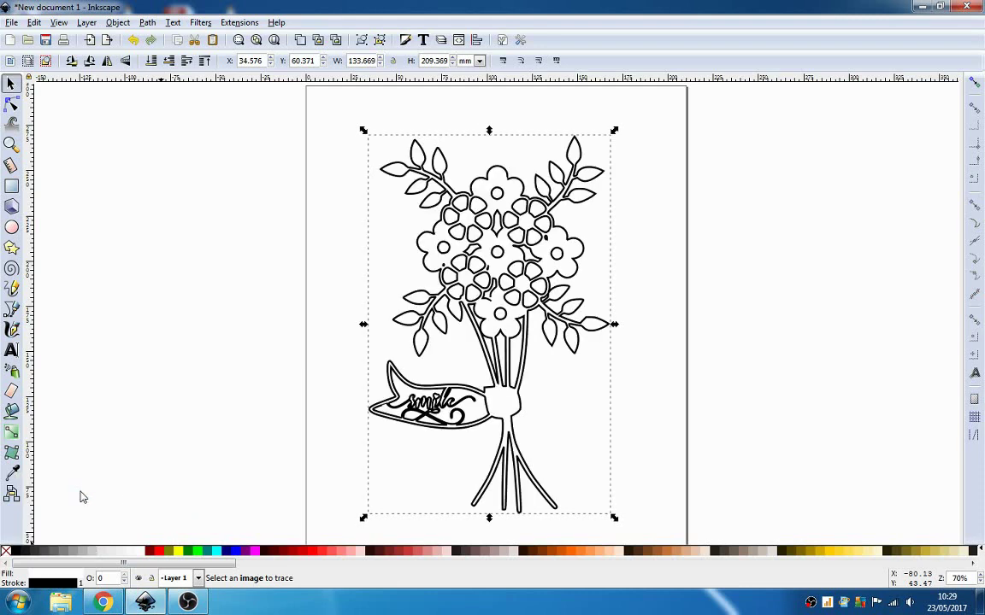
{"action": "right_click", "coordinate": [420, 391]}
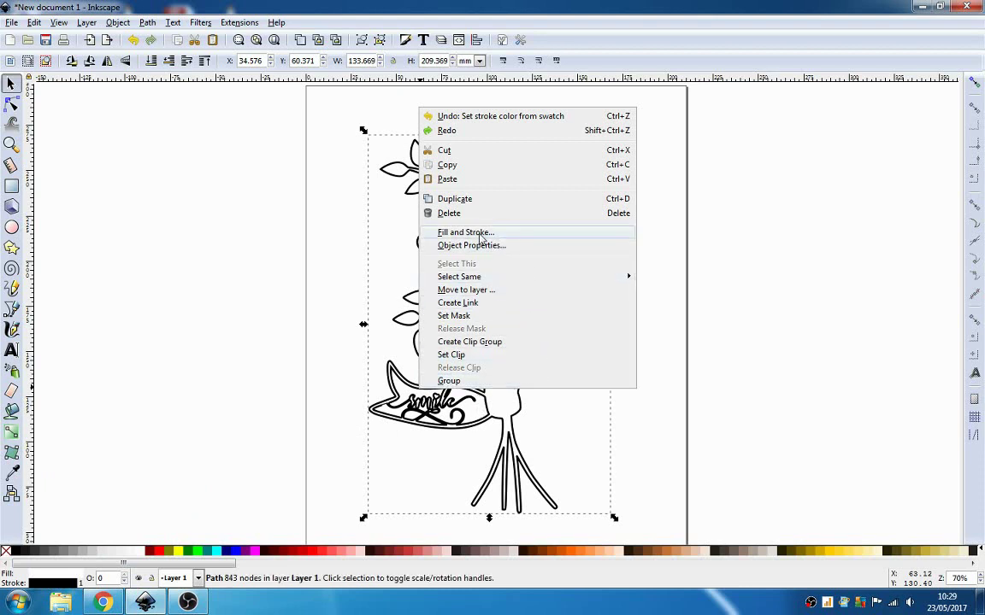
- Set the bouquet's stroke width to 0.2 mm in Fill and Stroke, then deselect it
{"action": "left_click", "coordinate": [507, 233]}
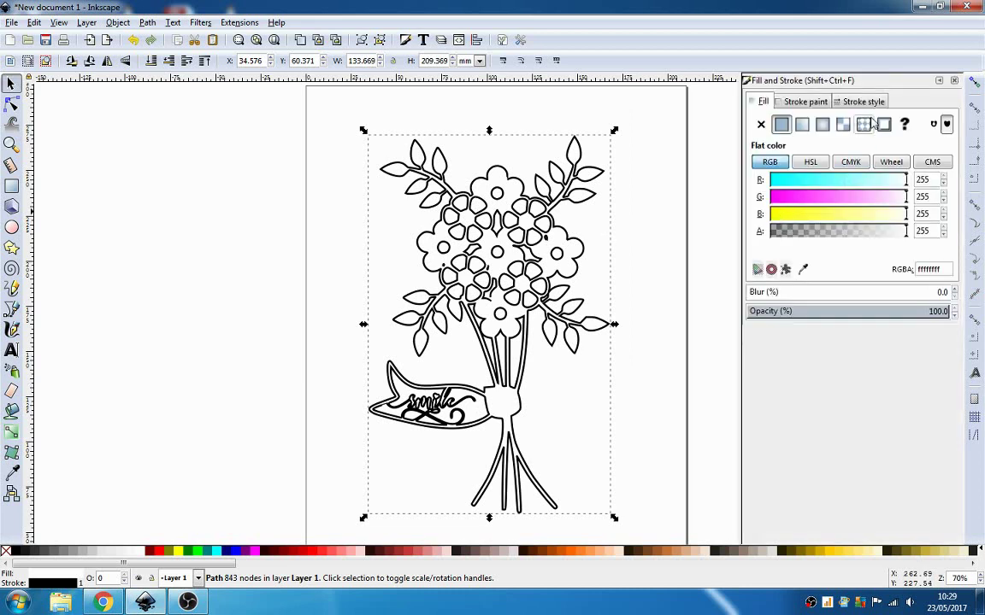
{"action": "left_click", "coordinate": [866, 102]}
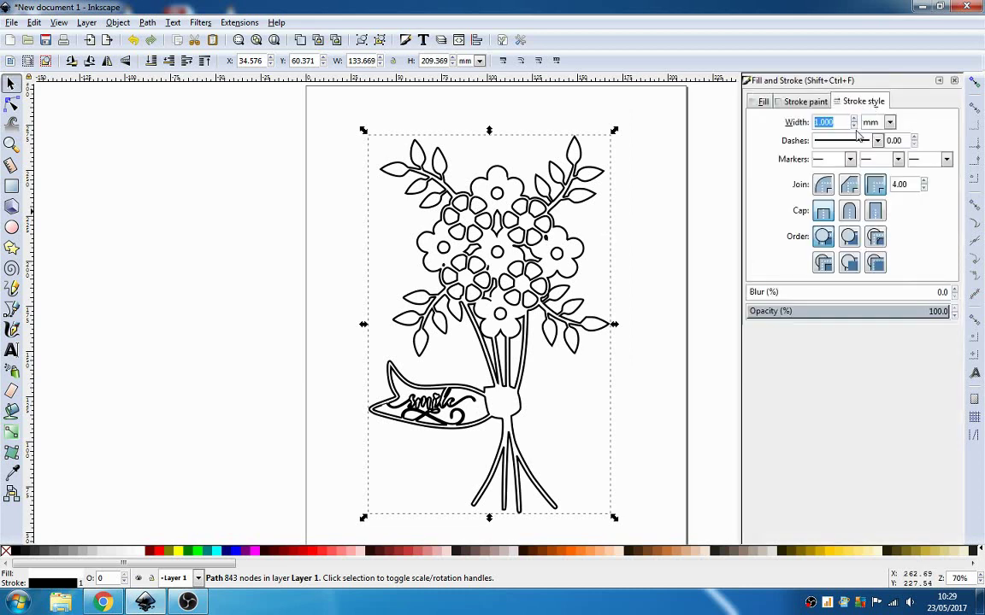
{"action": "type", "text": "0.2"}
{"action": "key", "text": "Return"}
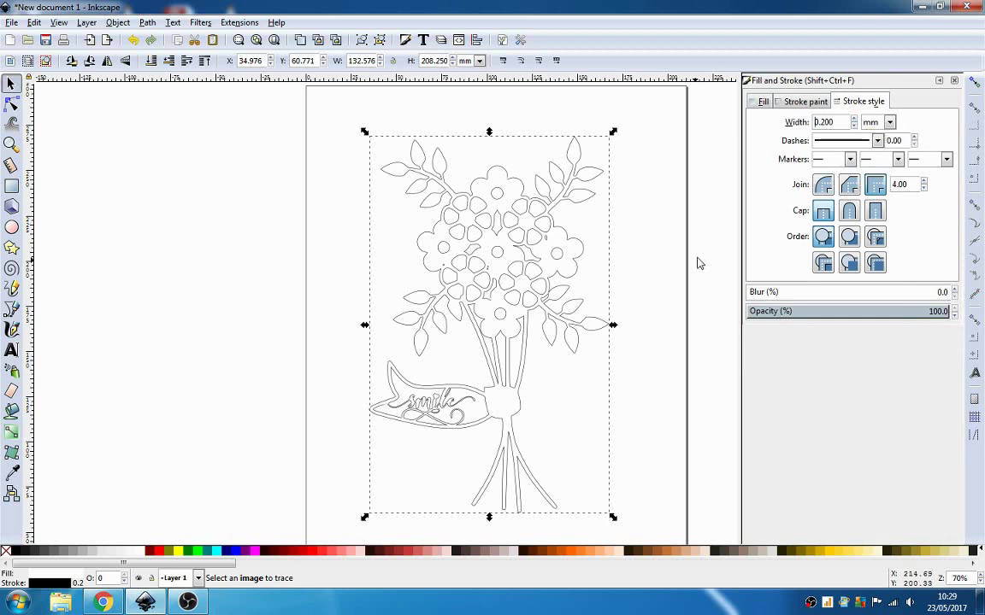
{"action": "left_click", "coordinate": [678, 308]}
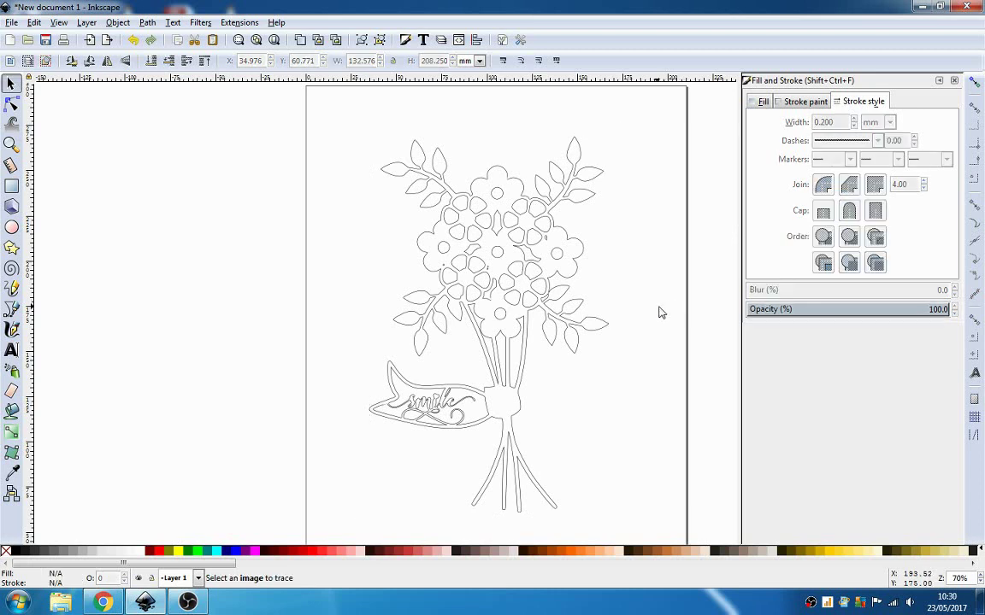